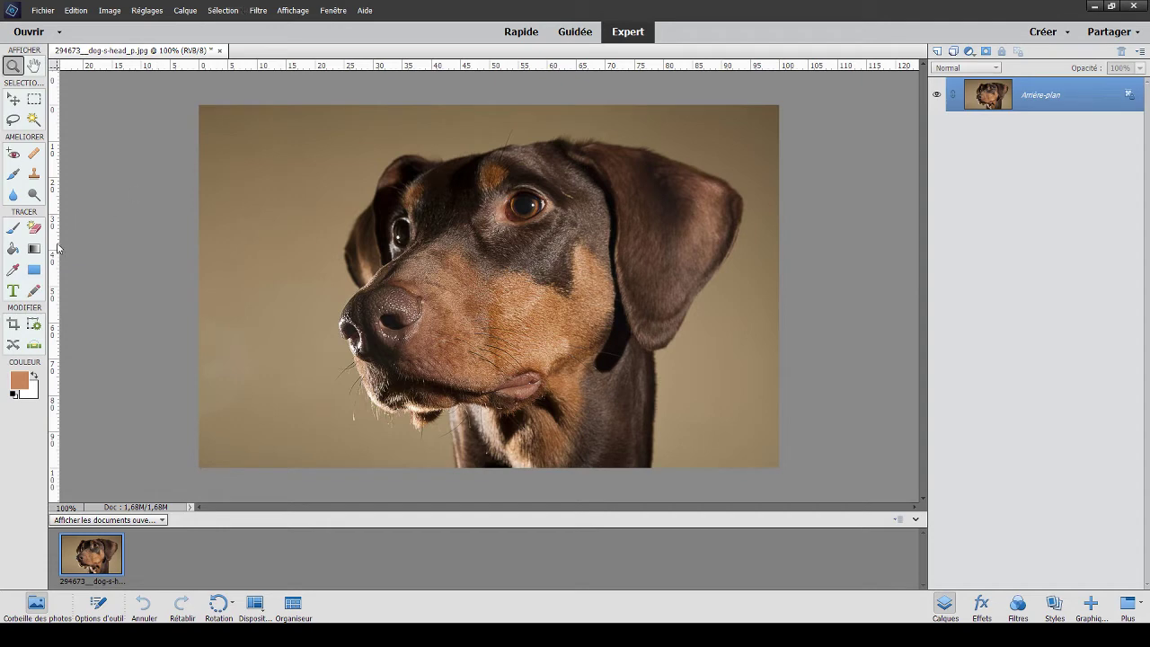
Place a horizontal guide across the photo at the dog's eye level.
key(i)
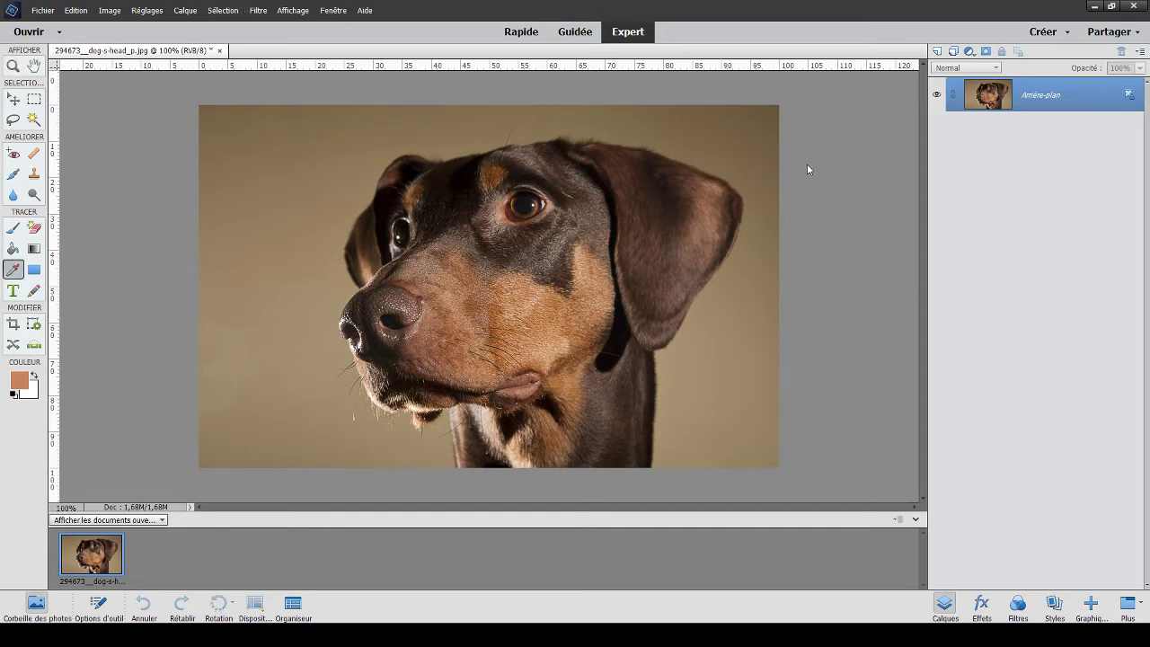
key(z)
drag(511, 70, 511, 196)
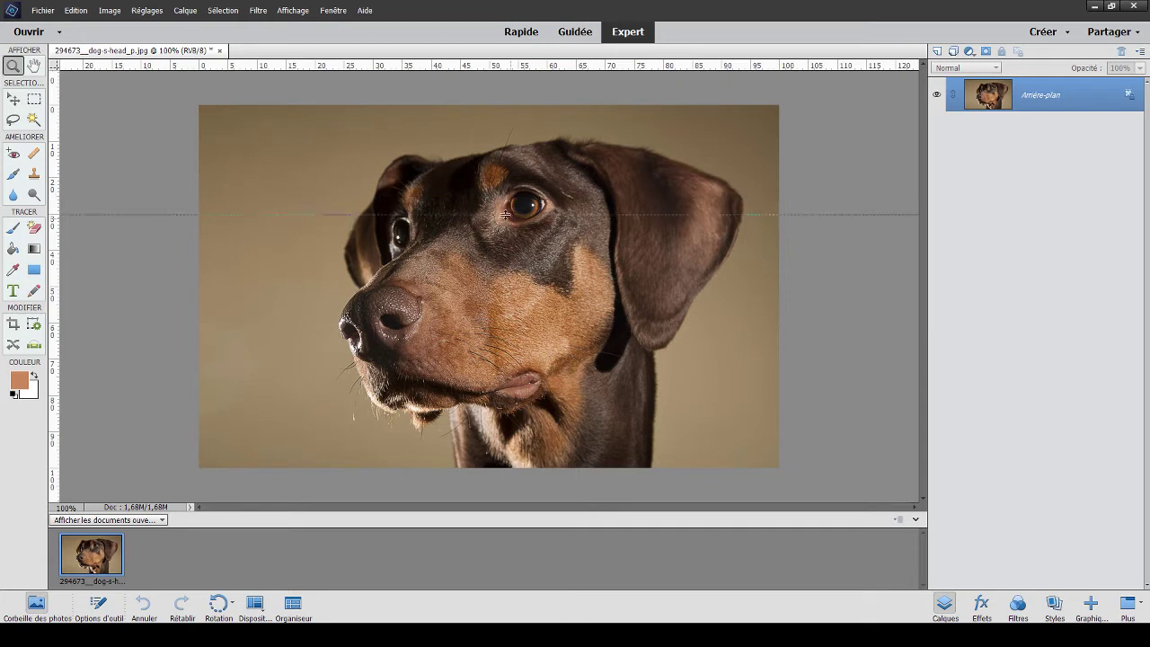
drag(509, 197, 508, 214)
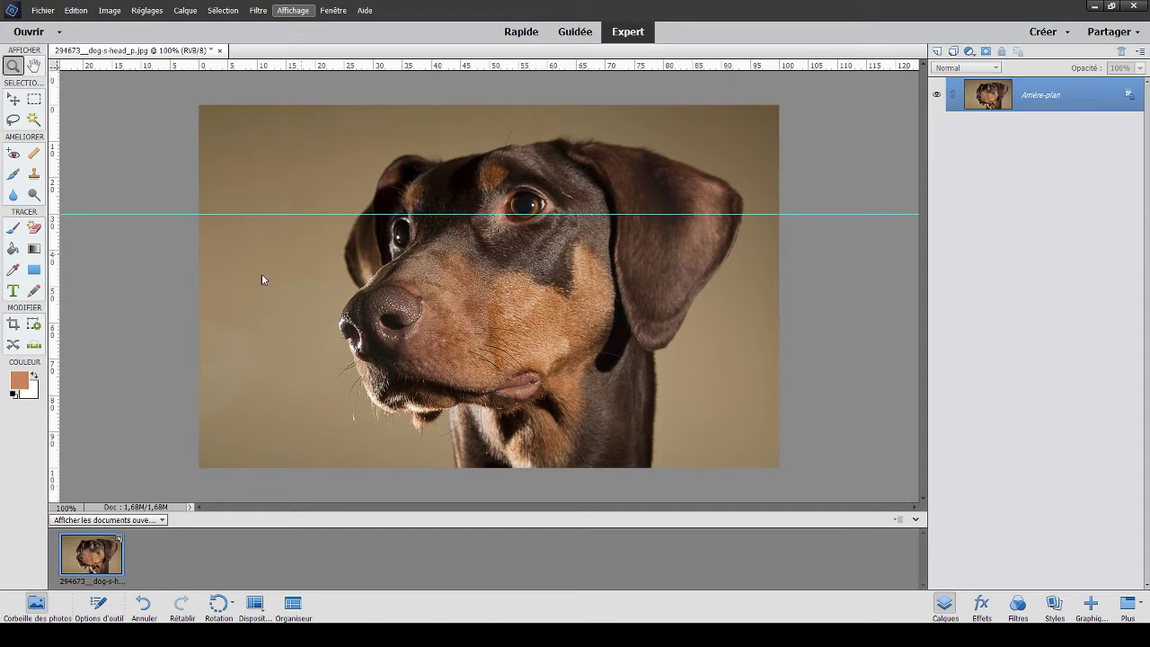
Add a second horizontal guide near the mouth and a vertical guide left of the face.
drag(635, 71, 636, 359)
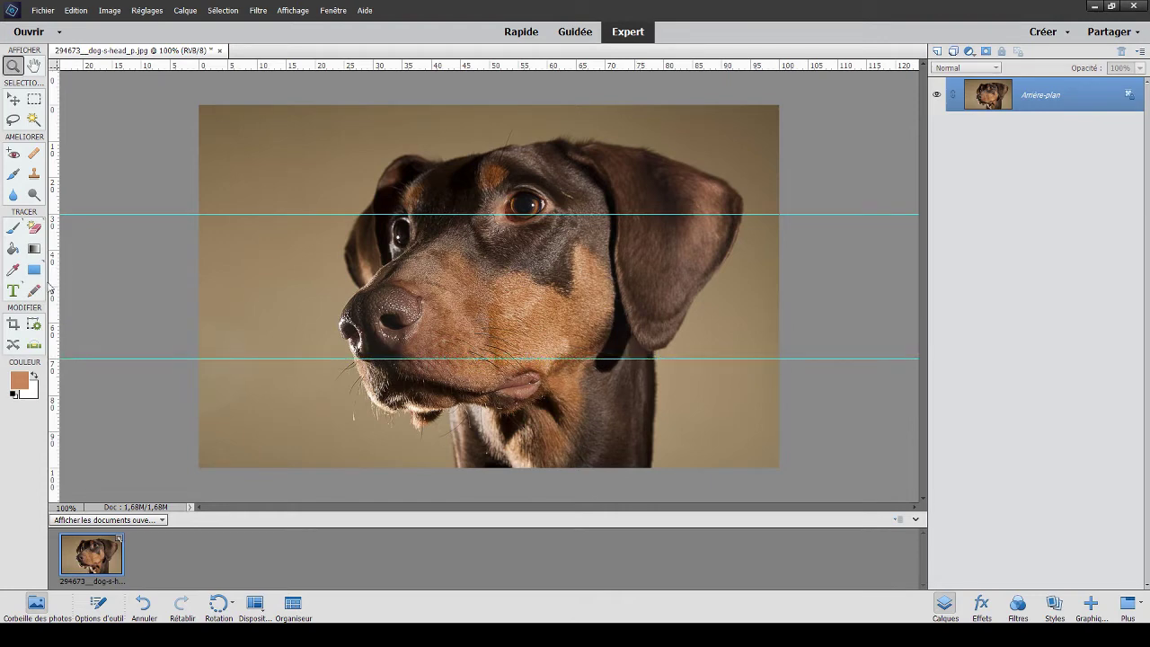
mouse_move(54, 288)
mouse_down()
mouse_move(346, 311)
mouse_move(317, 312)
mouse_up()
mouse_move(318, 312)
mouse_down()
mouse_move(267, 300)
mouse_move(296, 309)
mouse_up()
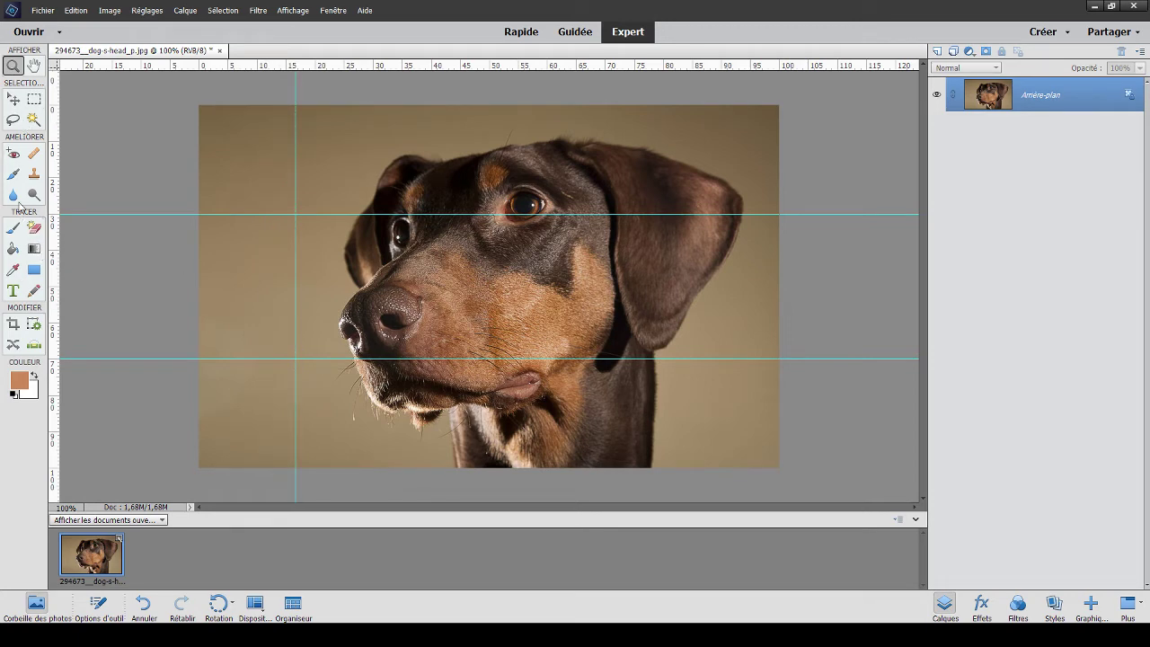
click(14, 324)
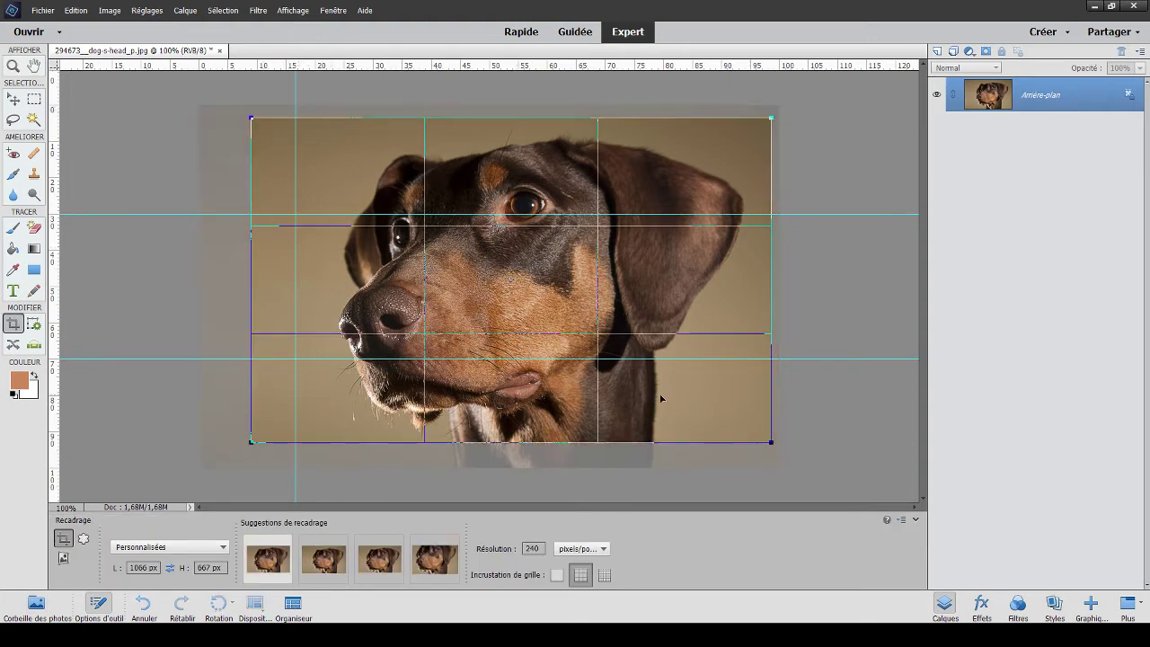
Commit the tighter crop on the dog's head and zoom out to 66.7%.
key(Return)
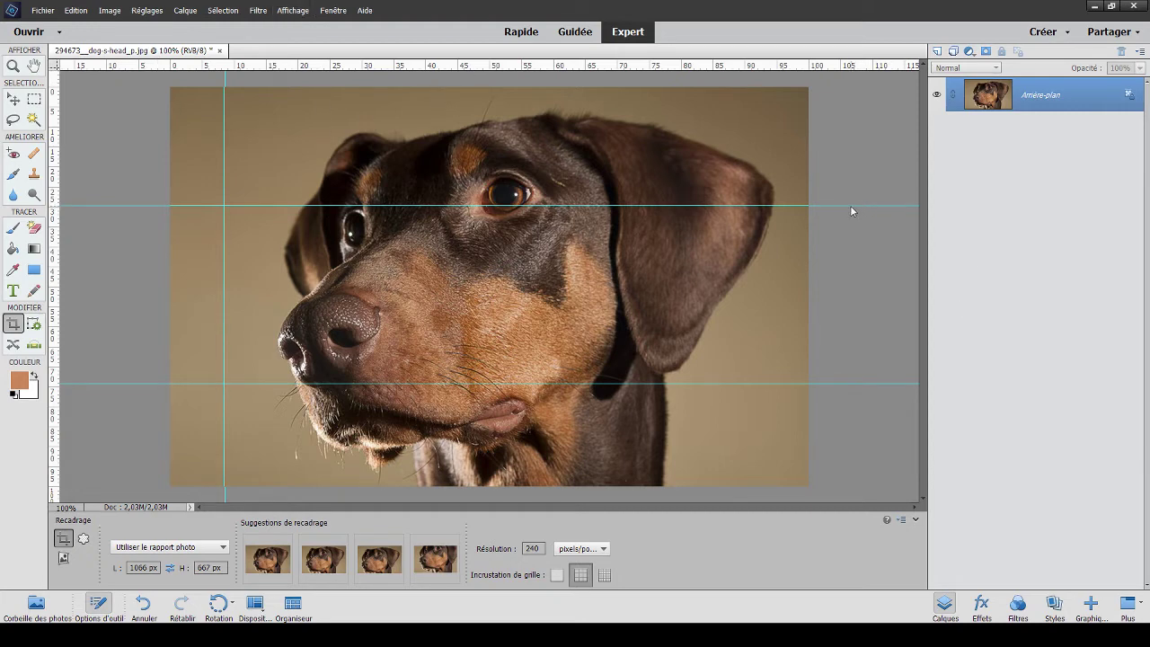
key(ctrl+minus)
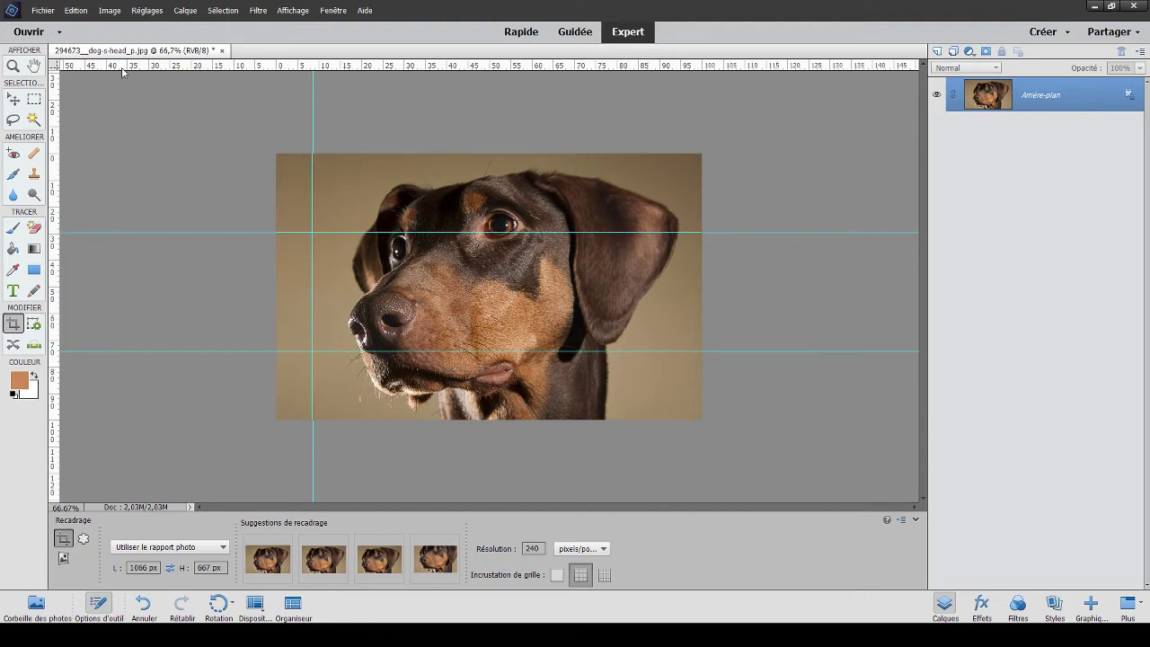
Remove the upper horizontal guide and shift the vertical guide right onto the grid line.
click(17, 101)
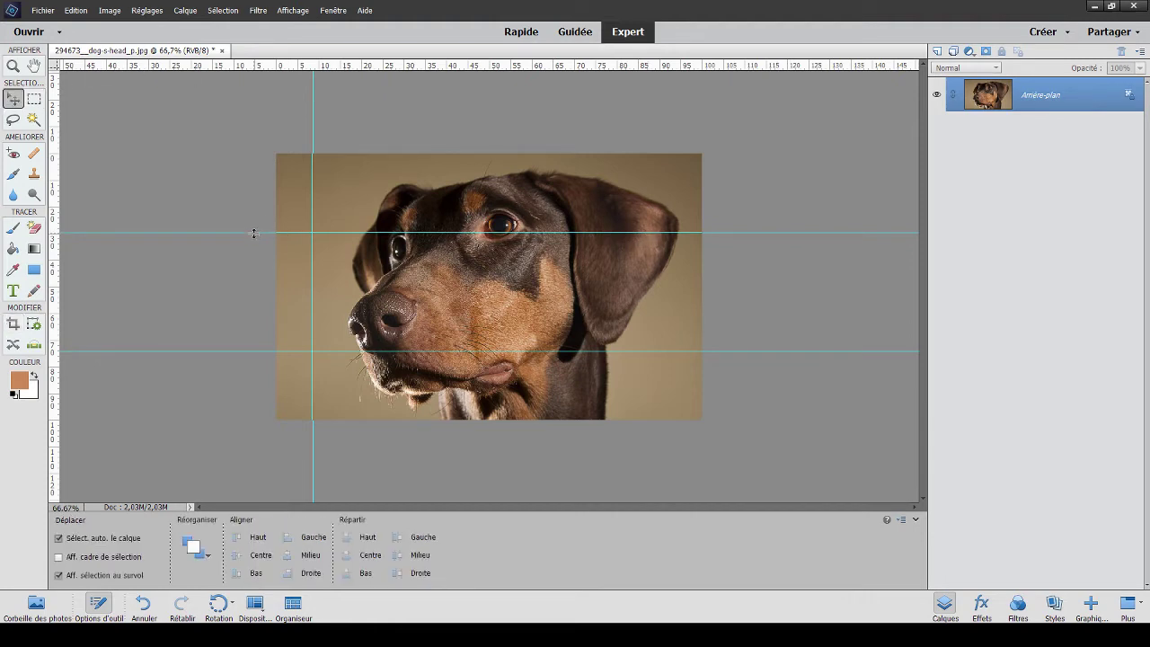
drag(255, 234, 252, 72)
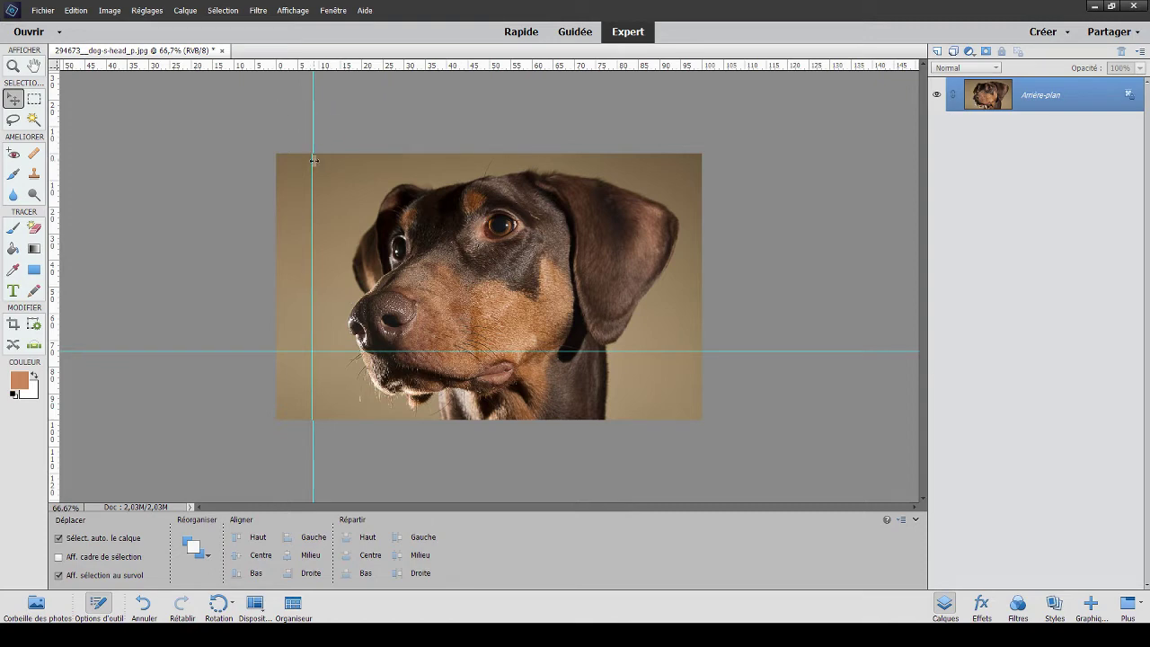
drag(313, 162, 361, 179)
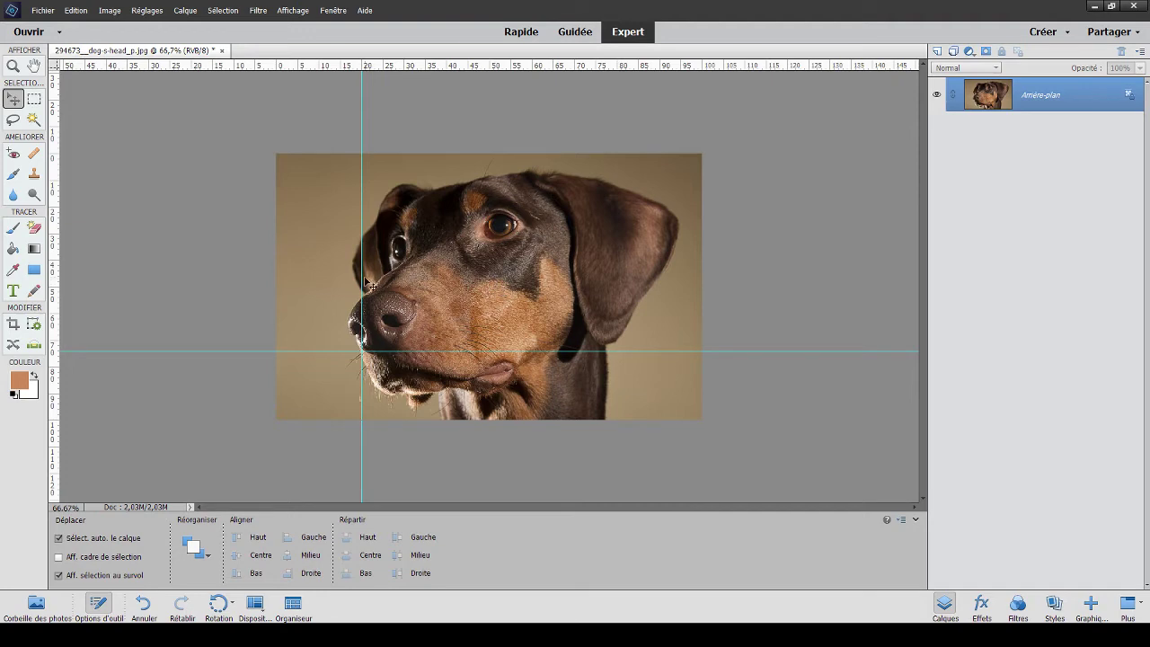
mouse_move(362, 281)
mouse_down()
mouse_move(410, 281)
mouse_move(396, 281)
mouse_up()
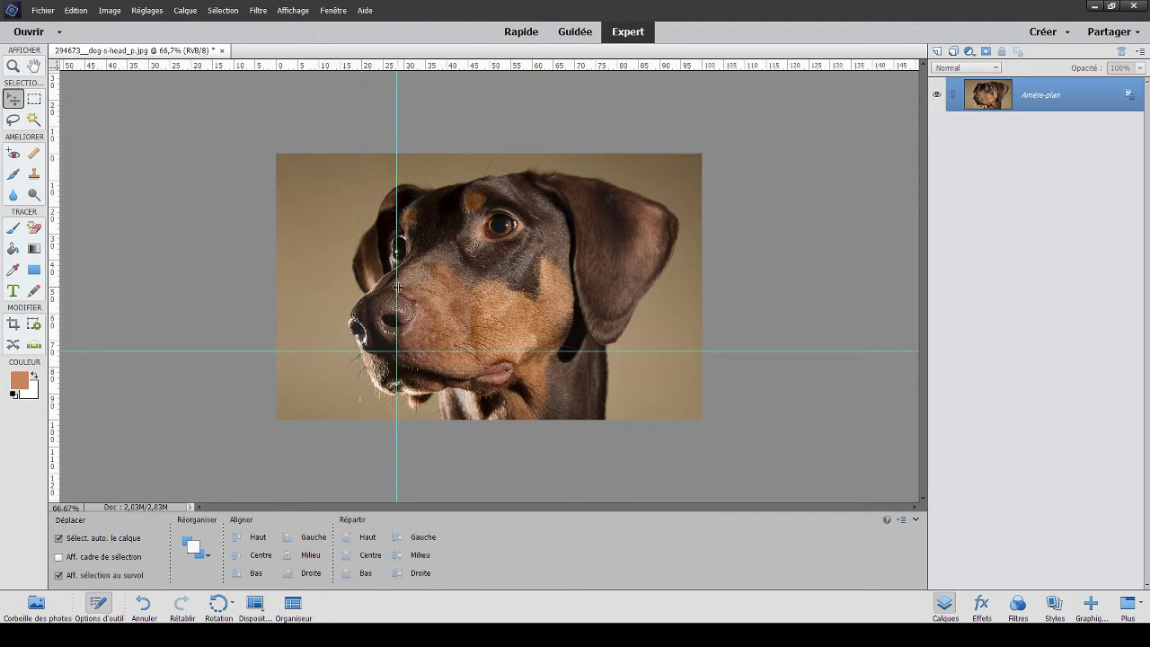
Add a second vertical guide and a new horizontal guide, then raise both horizontal guides slightly.
drag(57, 256, 544, 311)
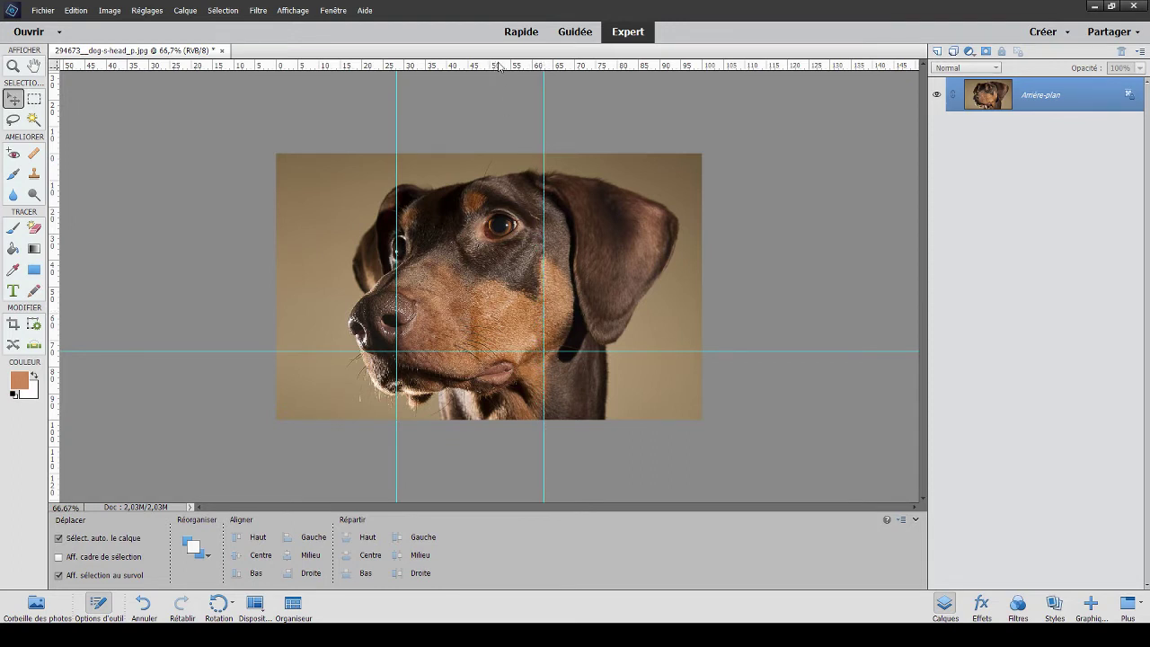
drag(500, 66, 486, 260)
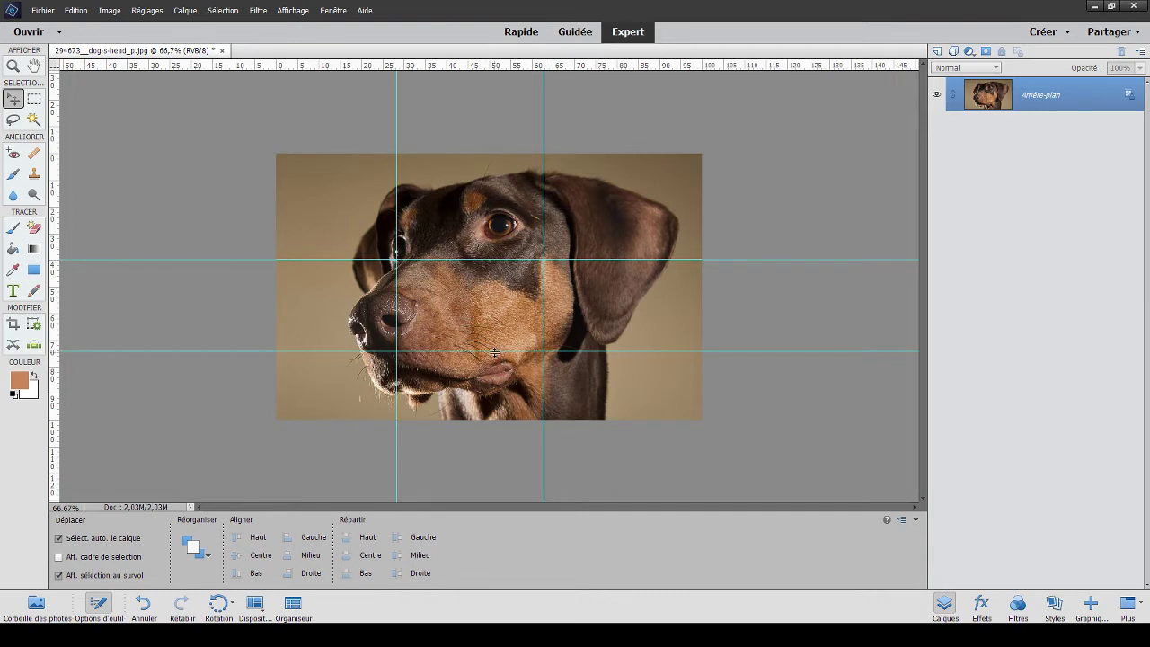
drag(494, 351, 495, 339)
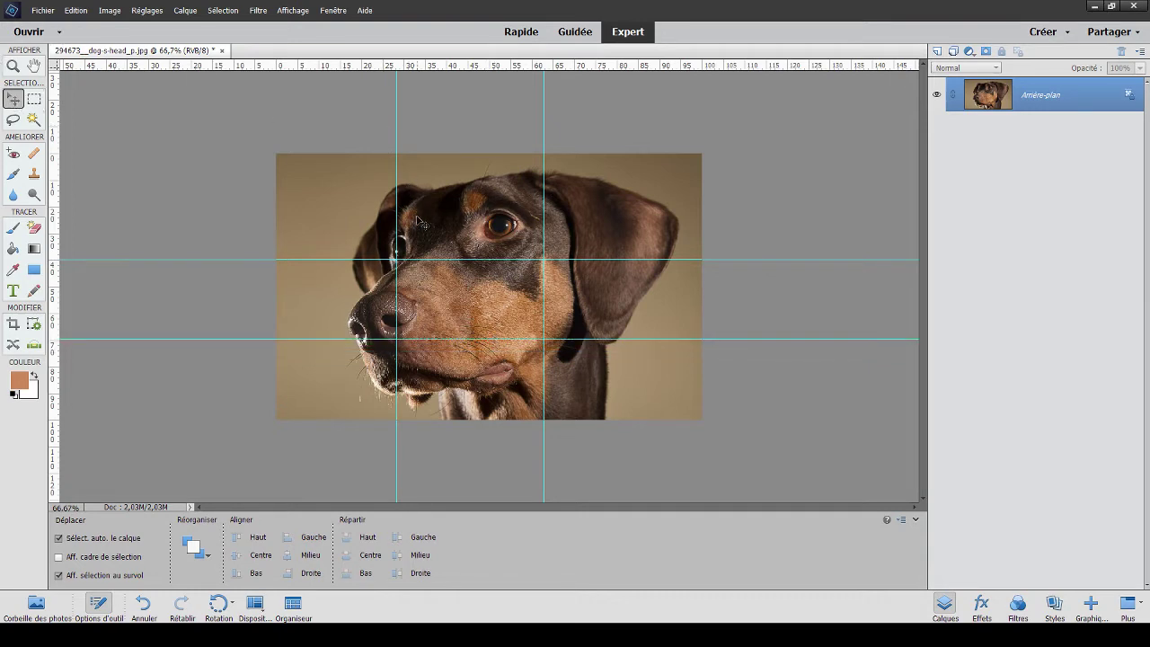
drag(451, 259, 454, 248)
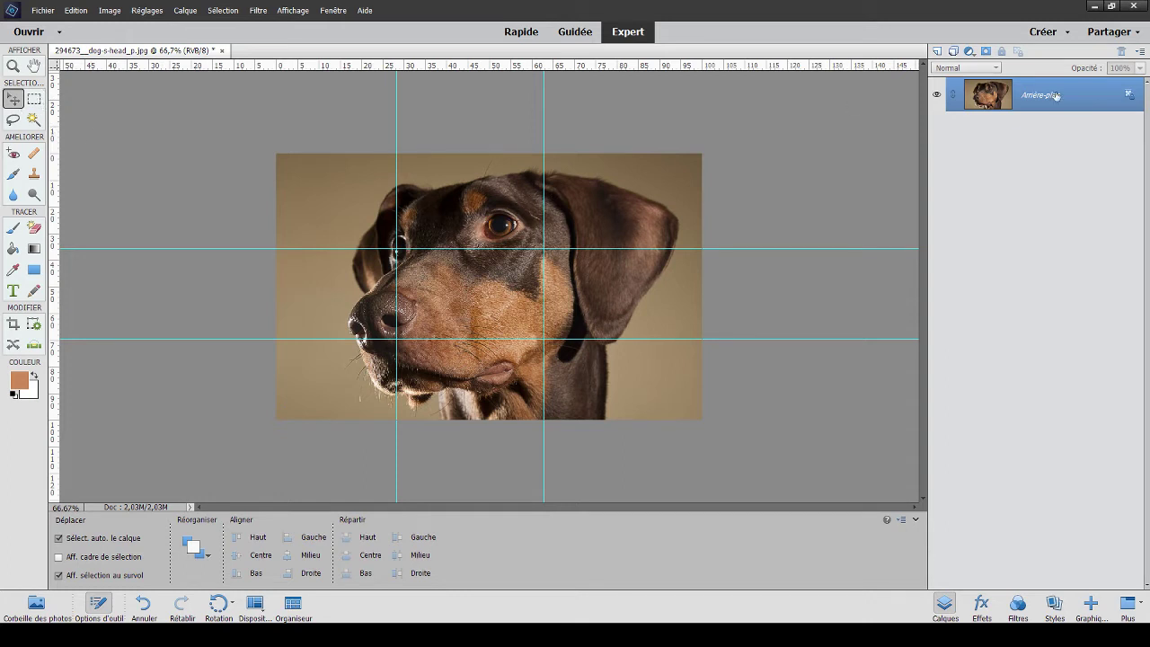
Copy the top-left grid tile onto its own layer, Calque 1.
click(34, 99)
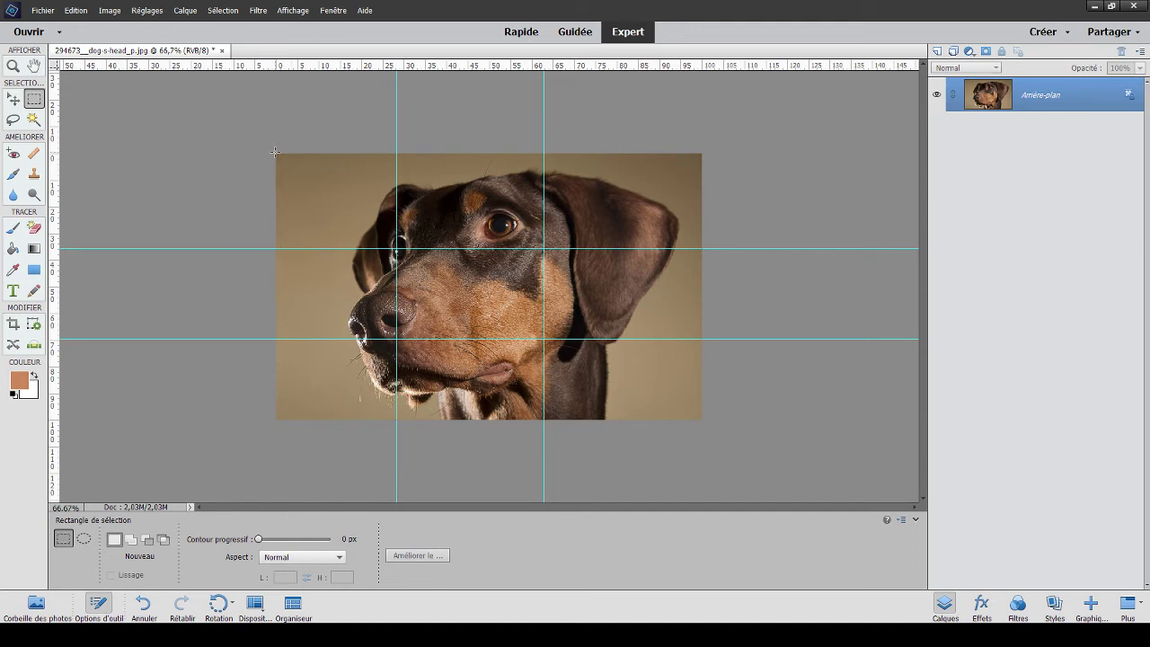
drag(358, 249, 396, 201)
key(ctrl+j)
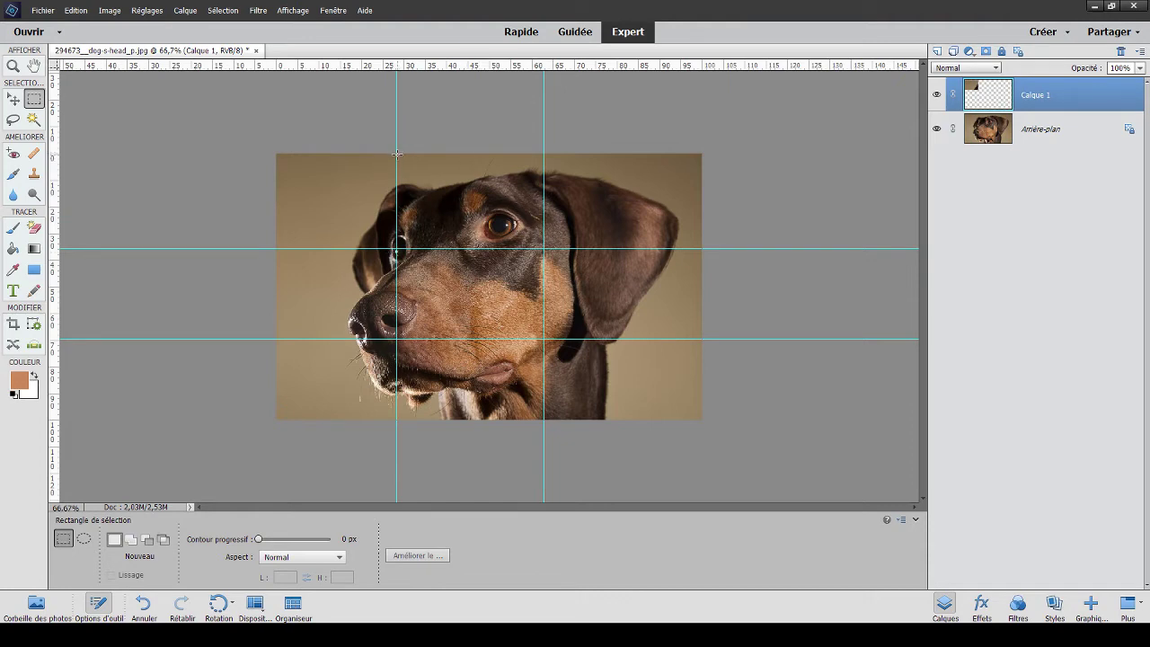
Copy the top-middle tile onto Calque 2, removing empty and duplicate layers along the way.
drag(396, 153, 544, 248)
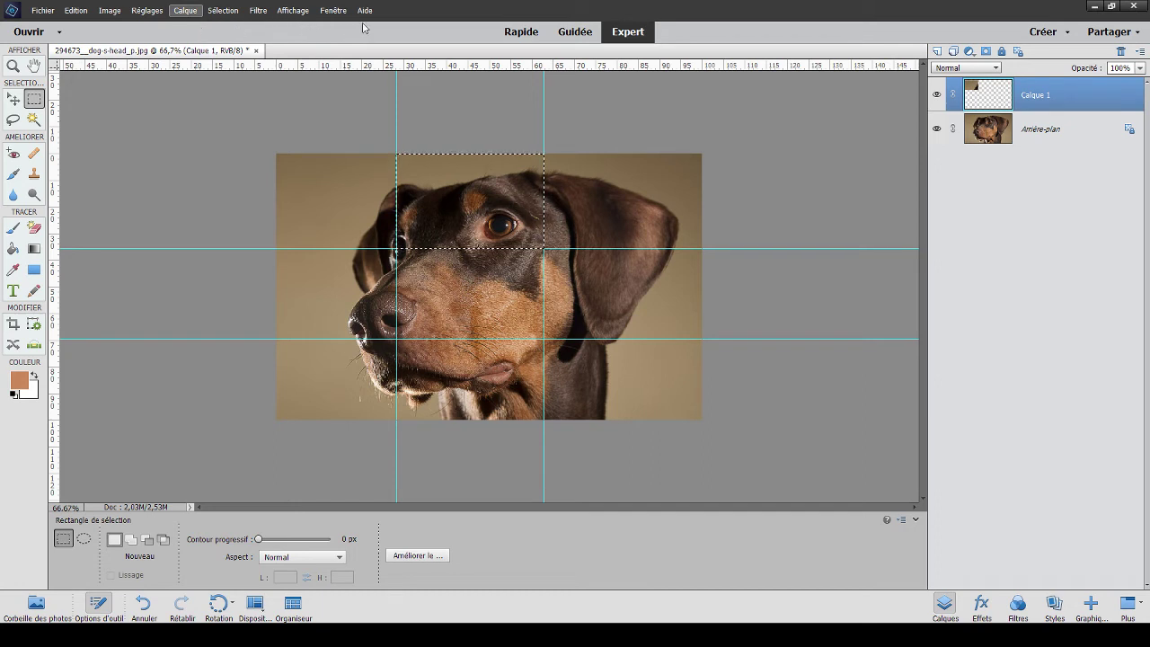
key(ctrl+j)
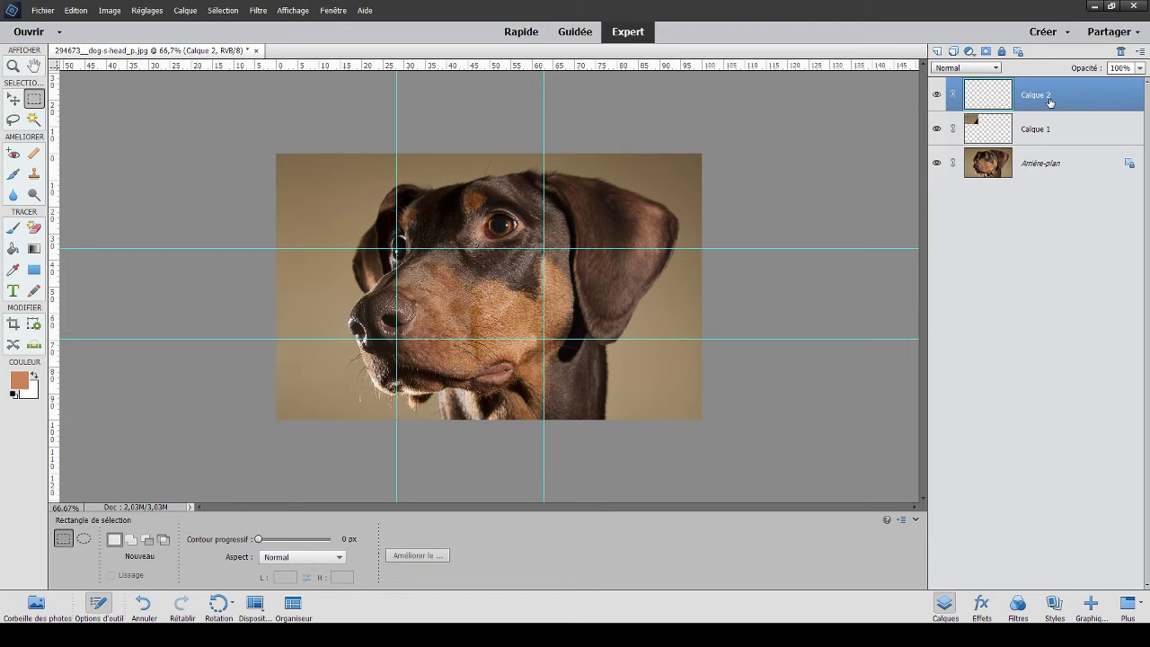
key(ctrl+z)
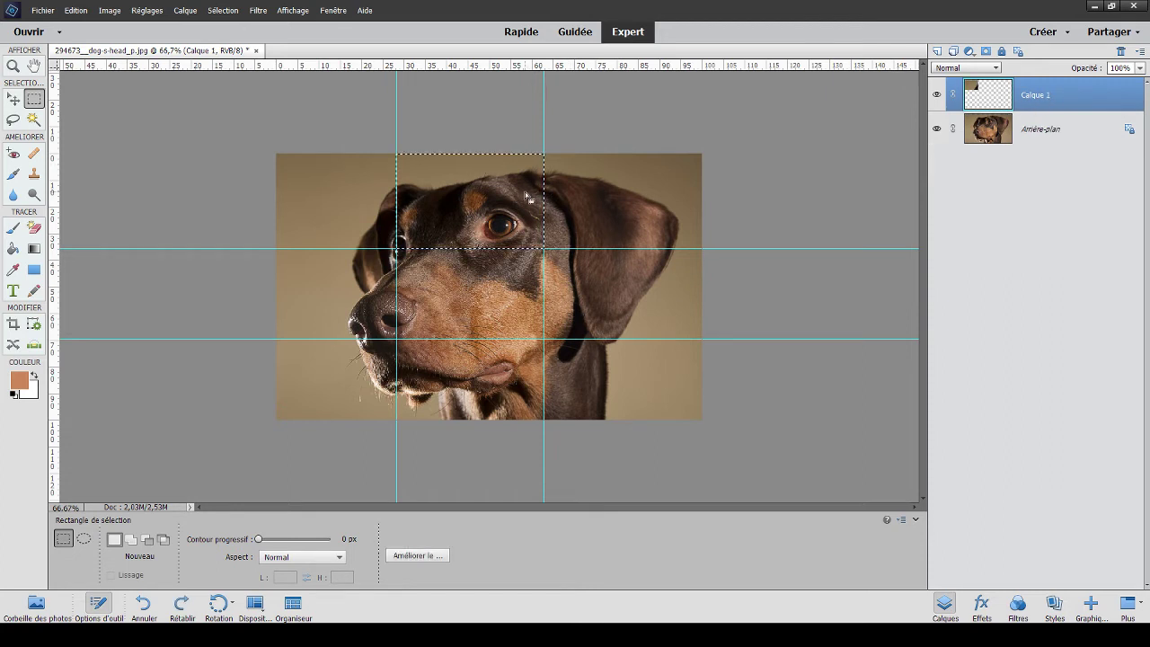
click(1075, 142)
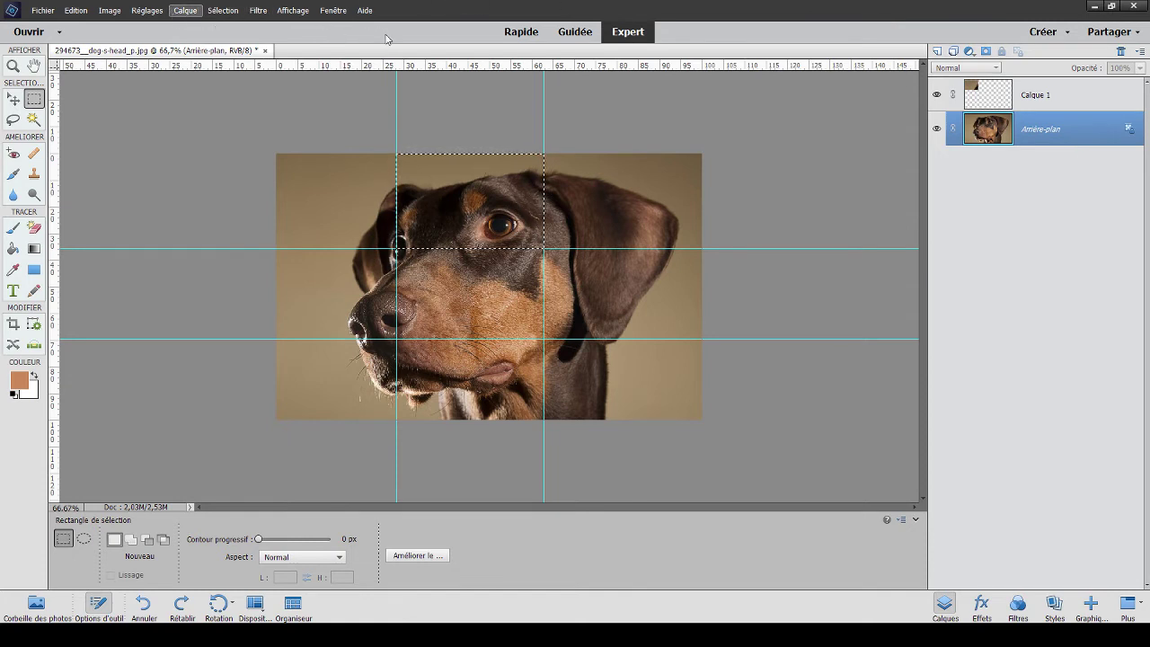
key(ctrl+j)
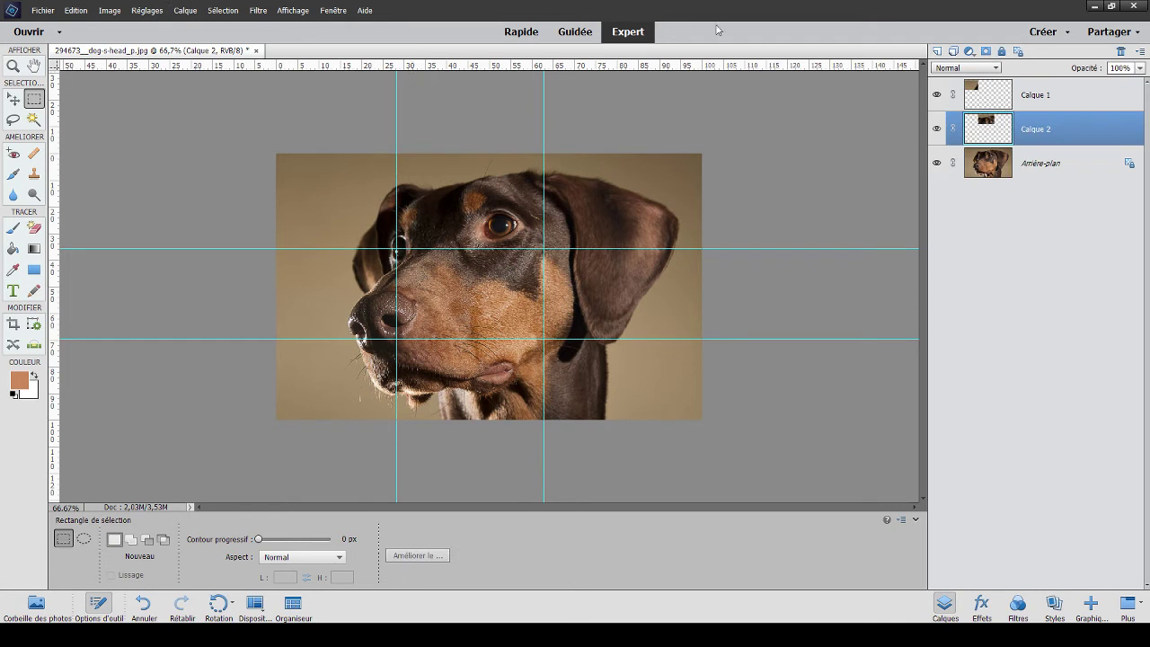
click(1046, 174)
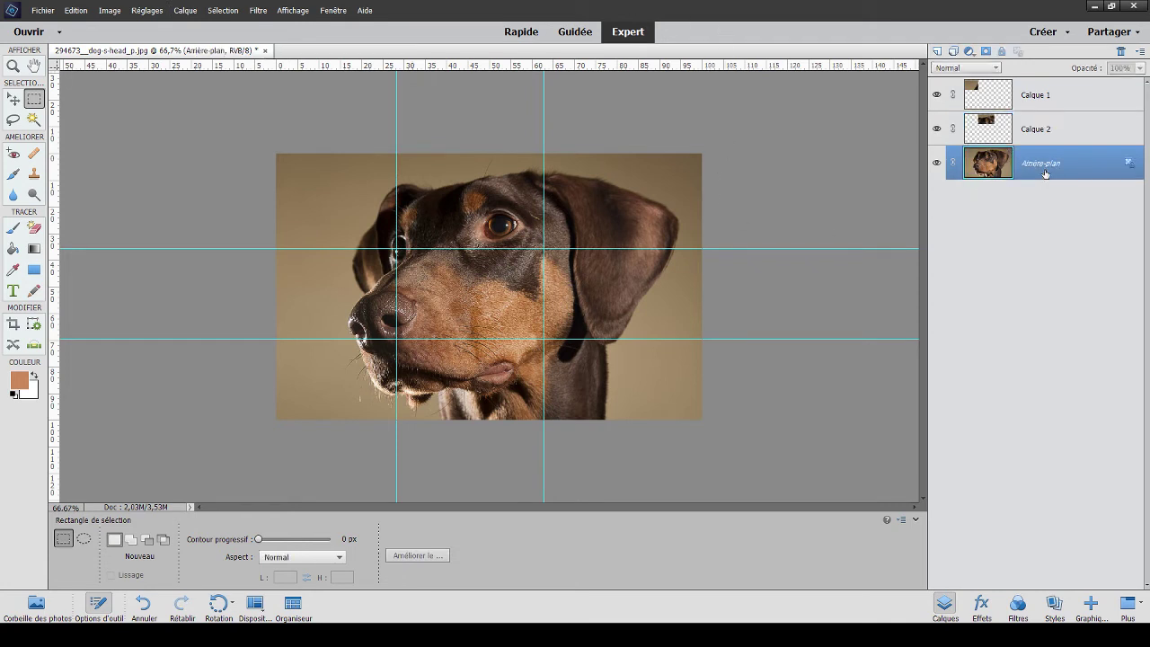
key(ctrl+j)
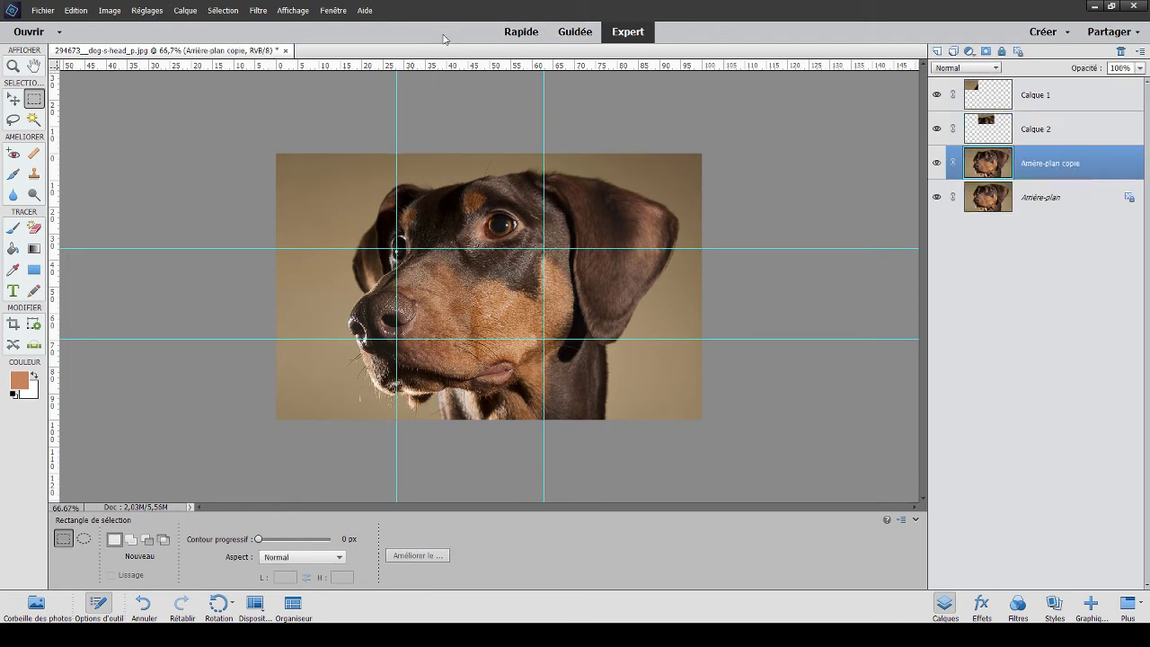
key(Delete)
click(1061, 171)
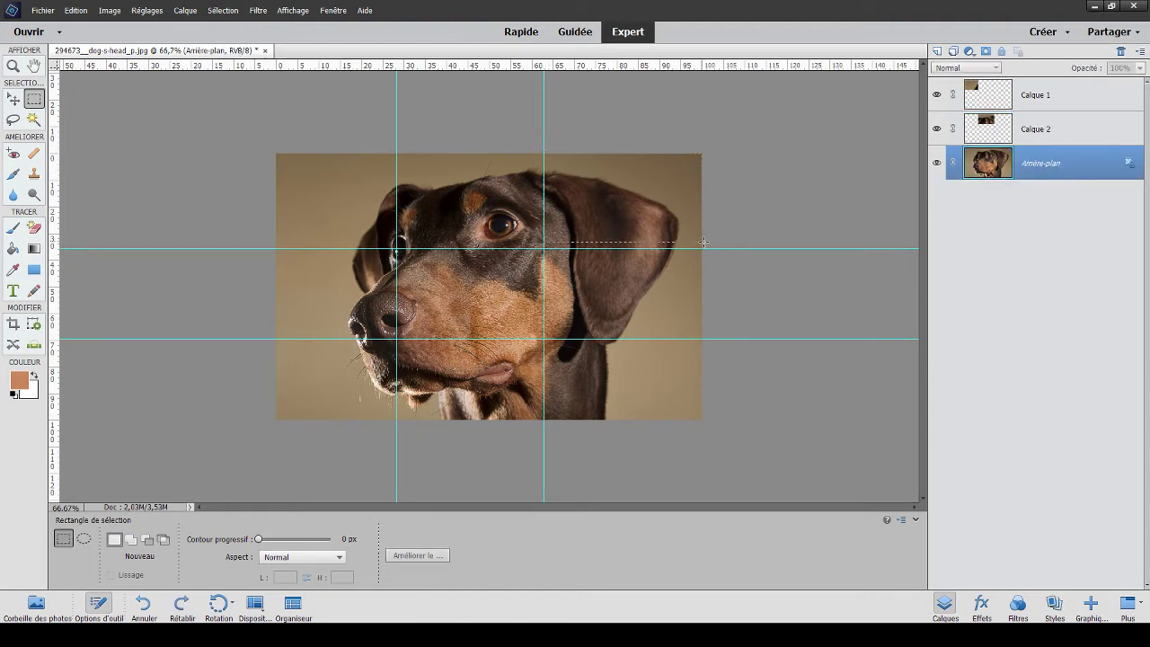
Copy the top-right and middle-left tiles from Arrière-plan onto their own layers.
drag(704, 242, 704, 242)
key(ctrl+j)
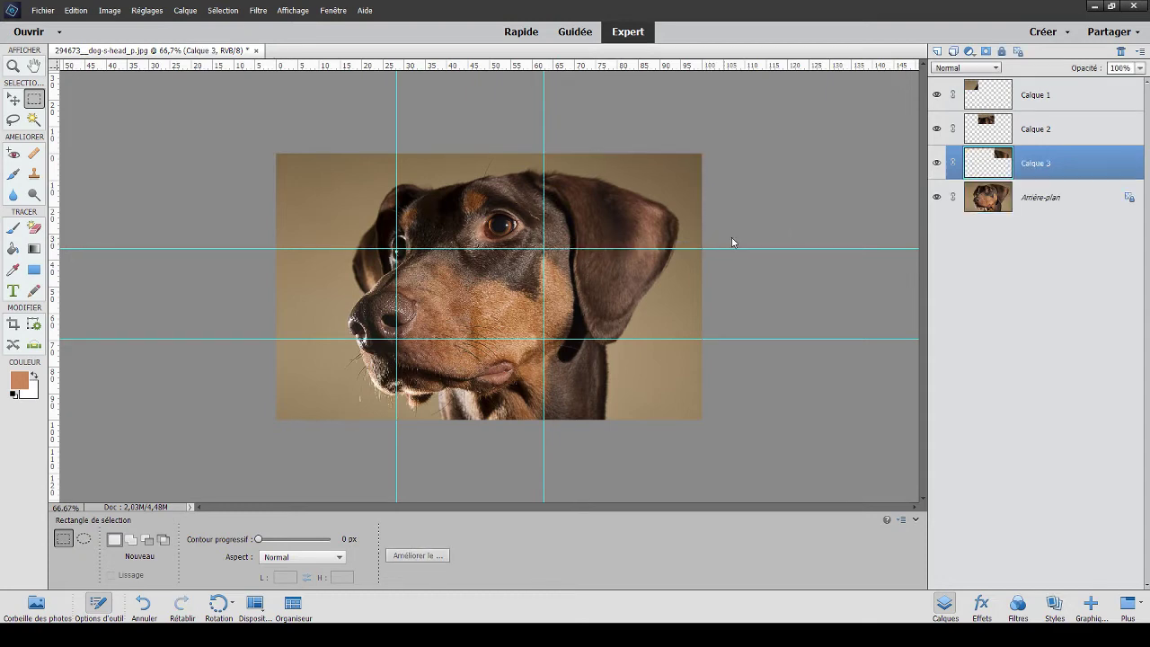
click(1049, 207)
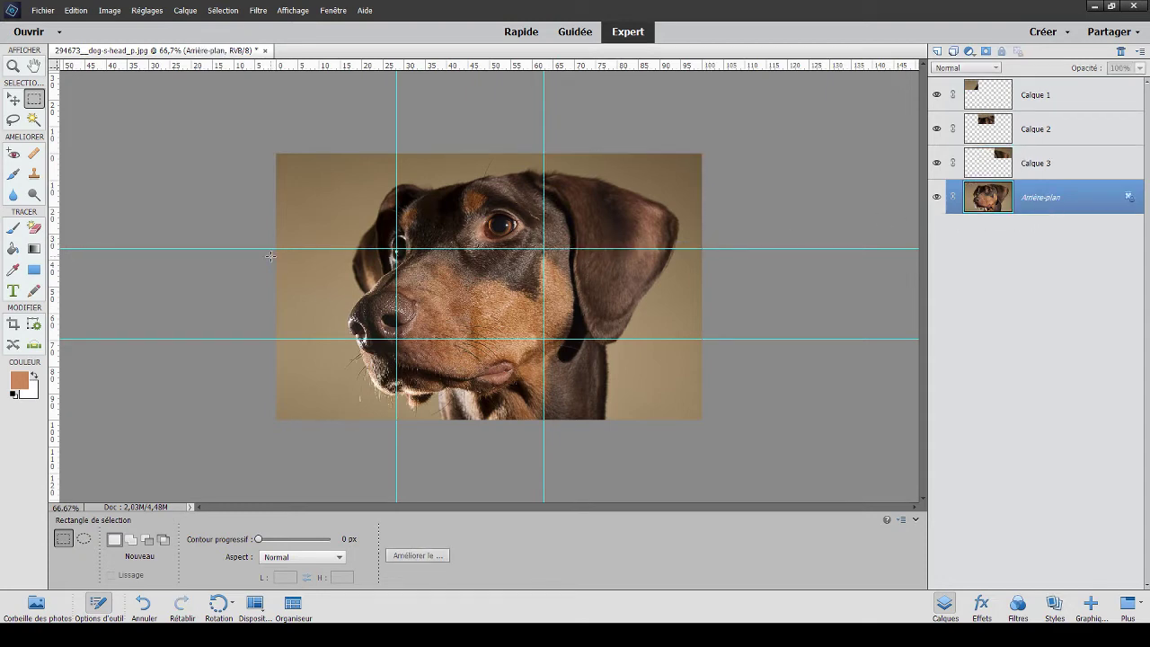
drag(275, 246, 397, 339)
key(ctrl+j)
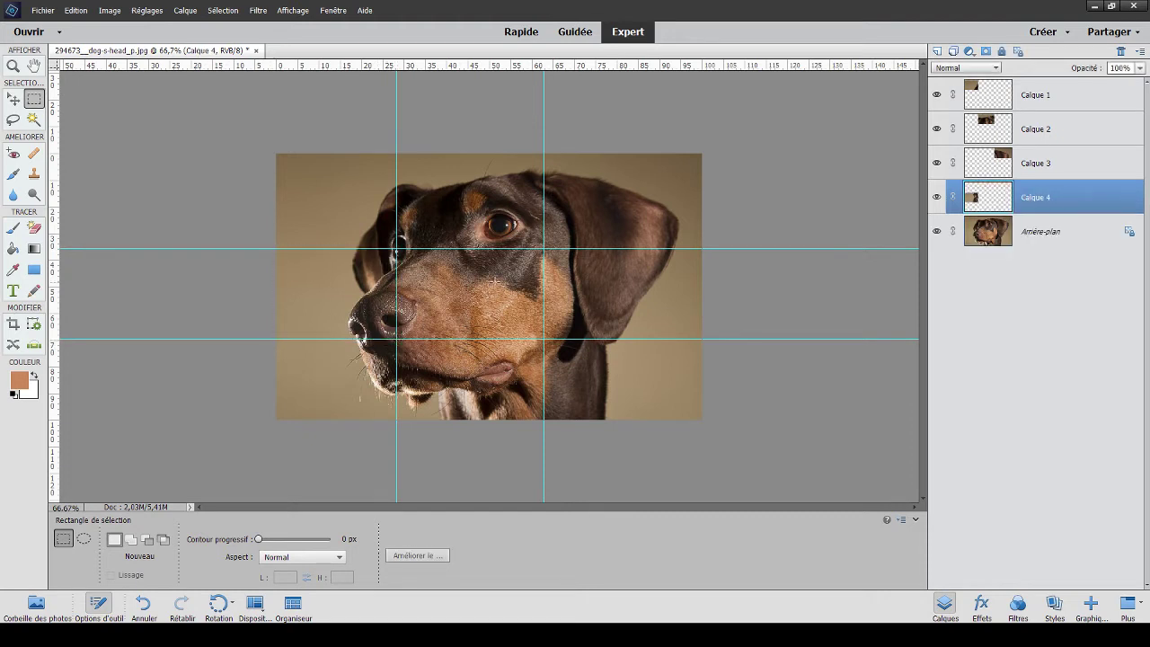
click(1082, 230)
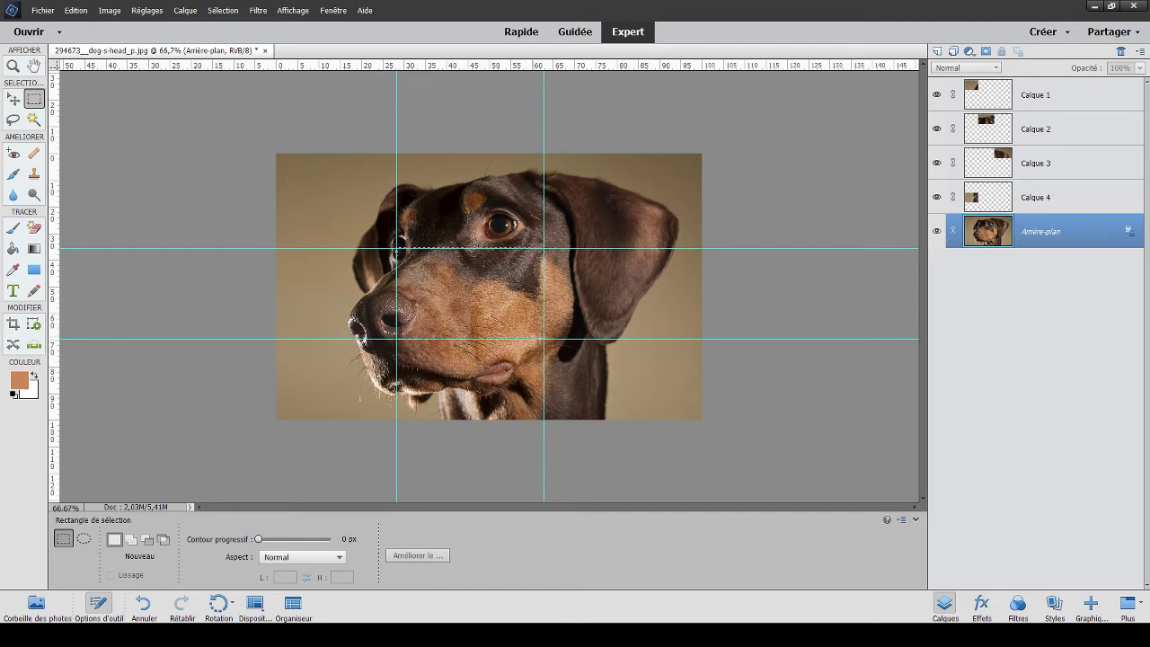
Copy the centre and middle-right tiles from Arrière-plan onto their own layers.
drag(500, 326, 544, 339)
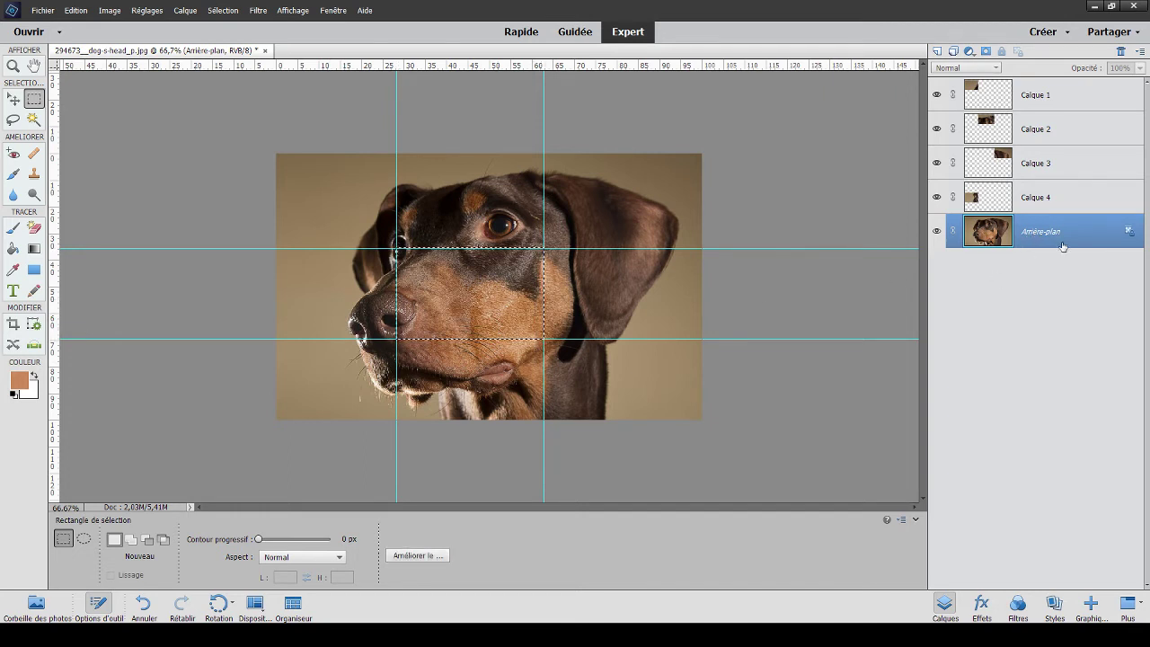
key(ctrl+j)
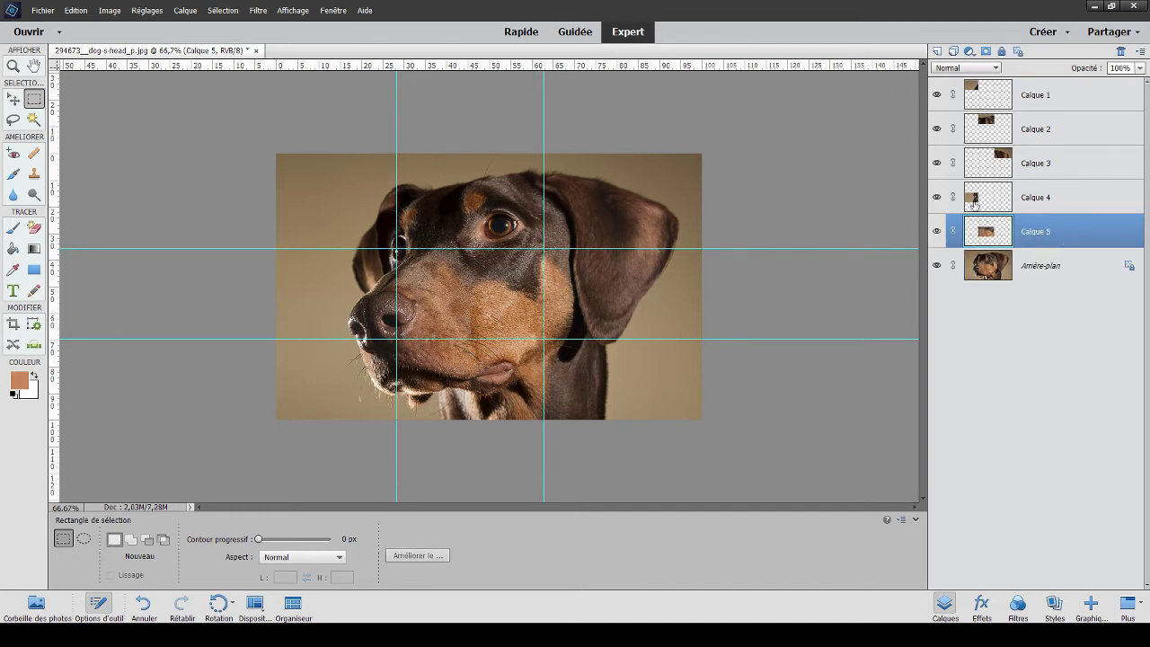
click(1042, 269)
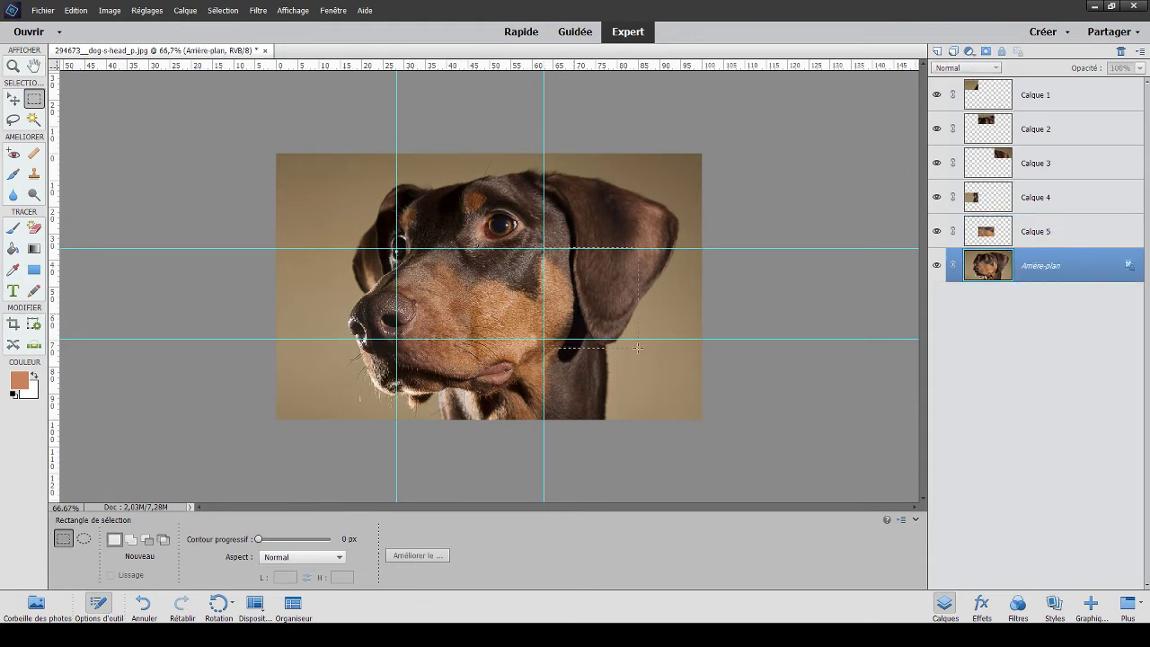
drag(637, 347, 703, 339)
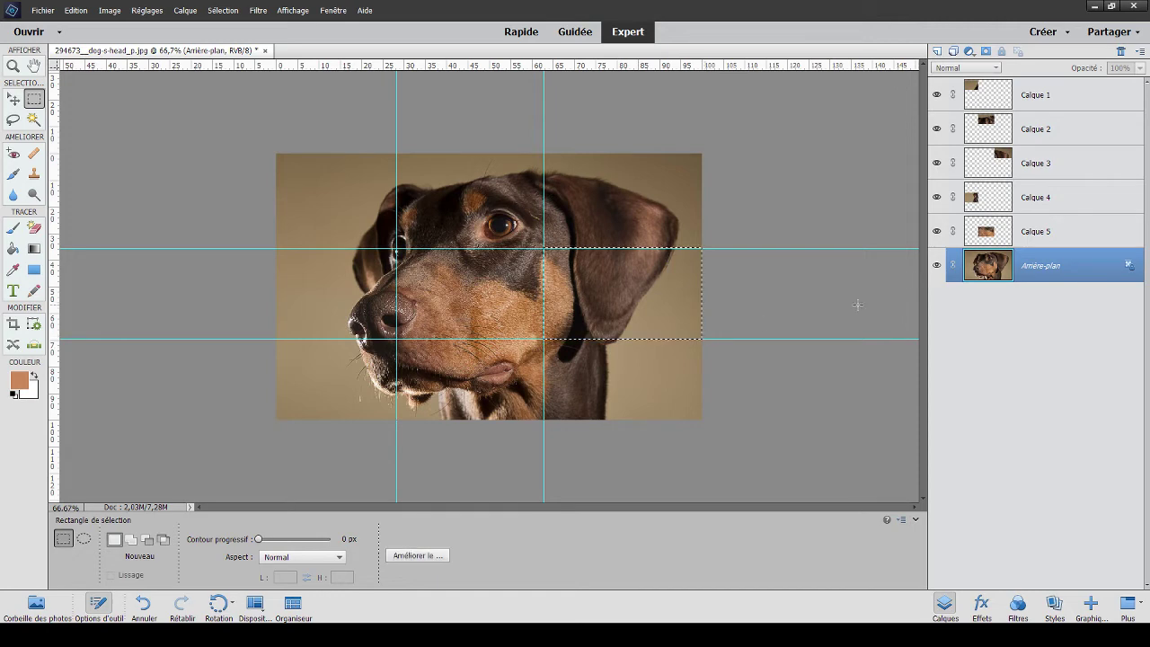
key(ctrl+j)
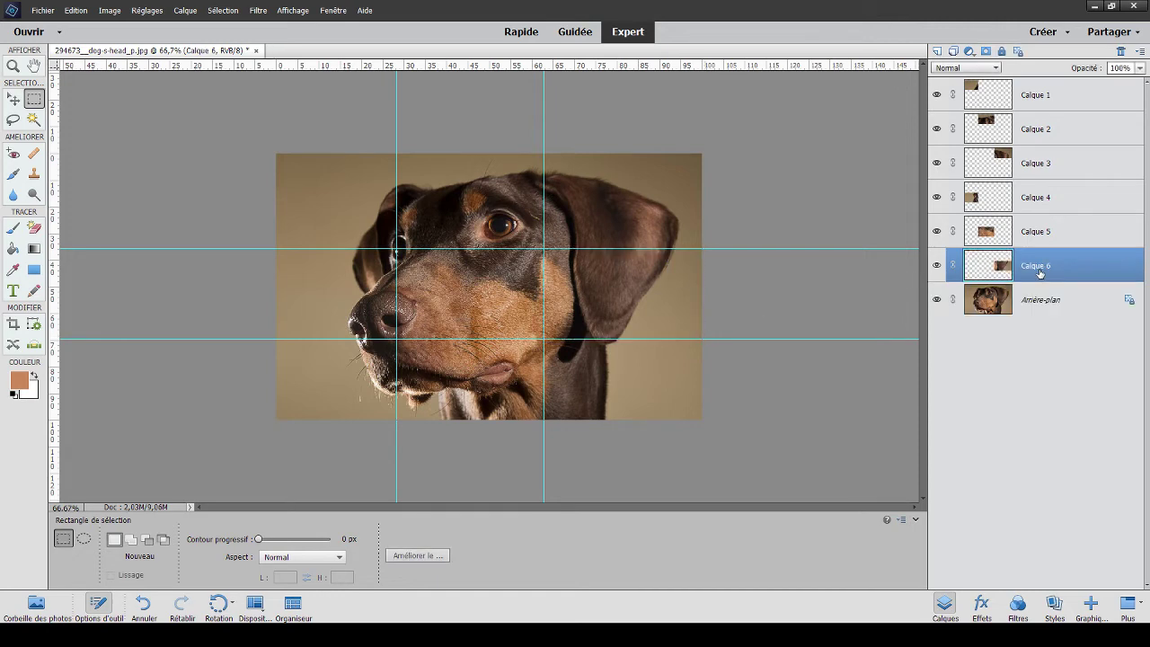
click(1052, 303)
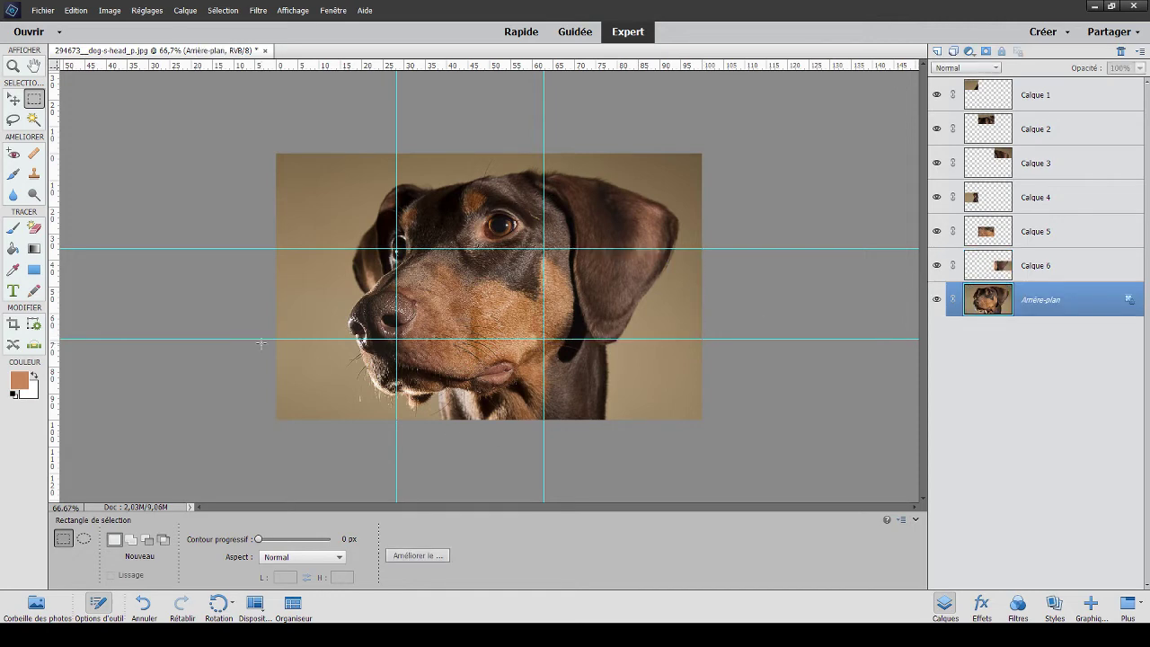
Copy the bottom-left, bottom-centre and bottom-right tiles onto their own layers.
drag(383, 429, 394, 420)
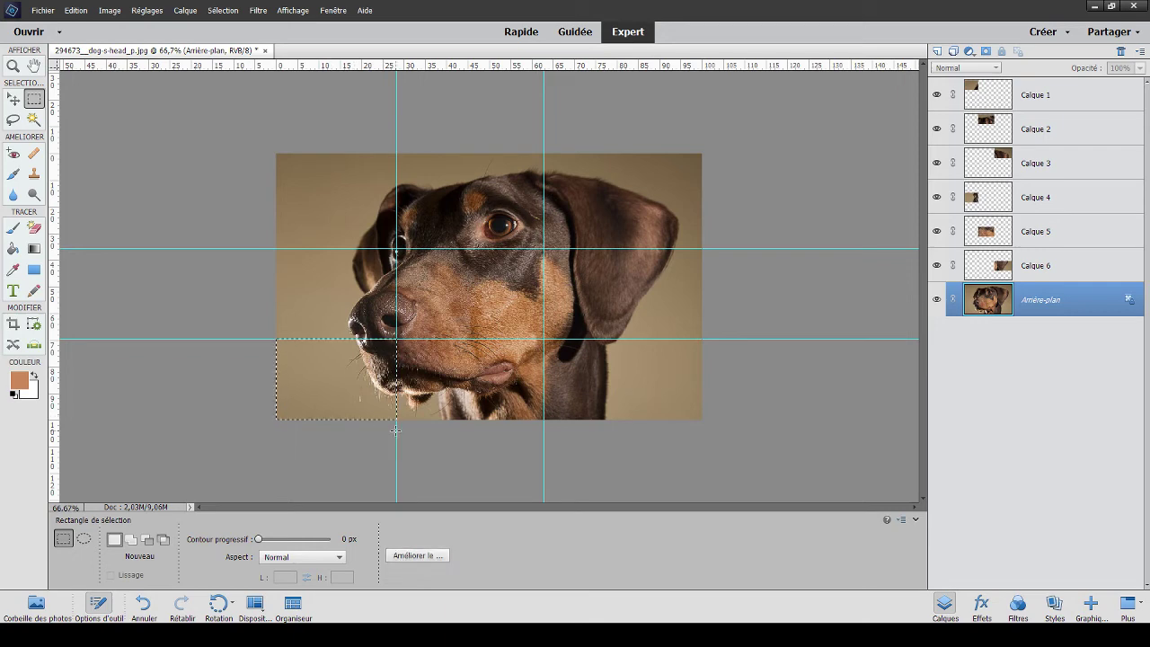
key(ctrl+j)
click(1053, 341)
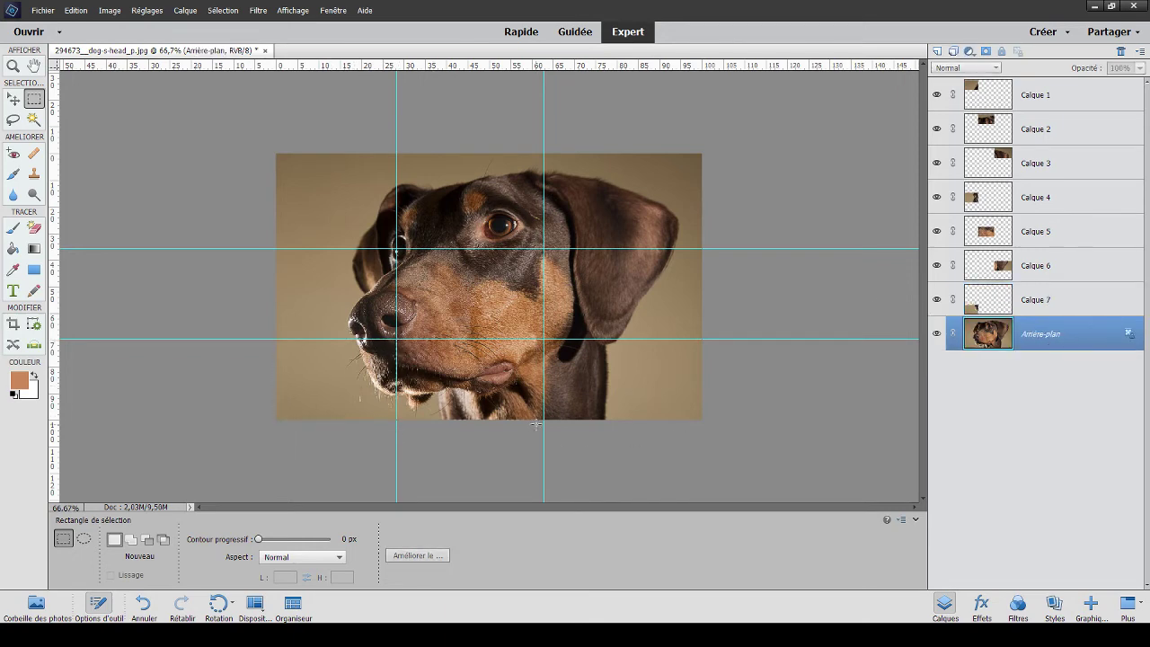
drag(397, 339, 544, 420)
key(ctrl+j)
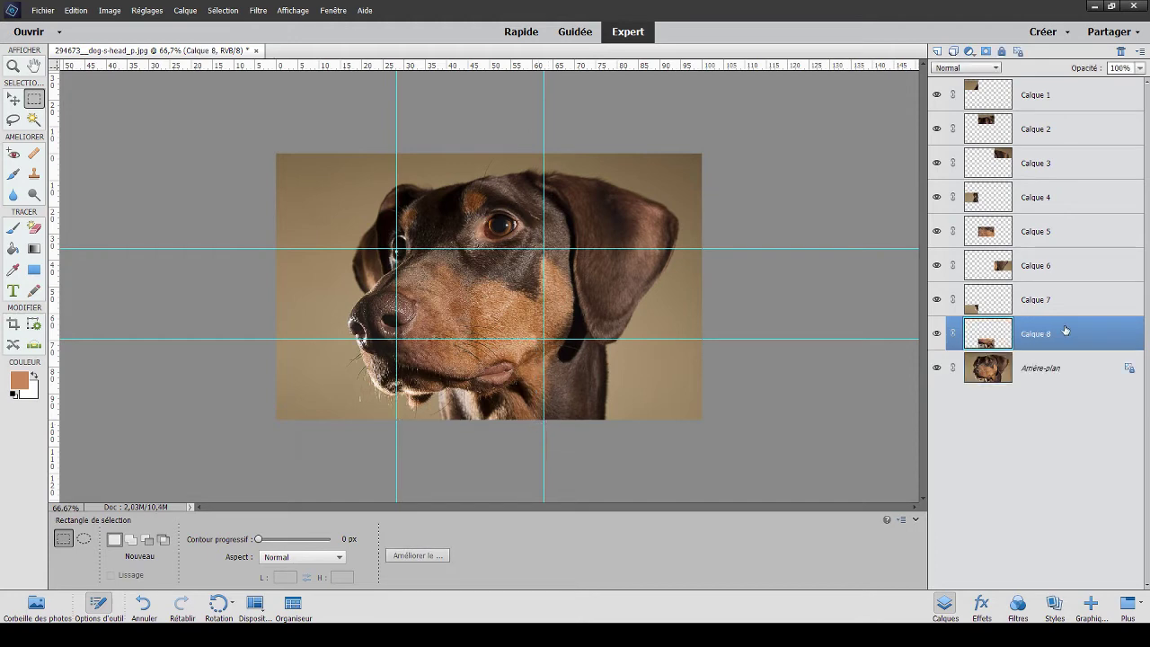
click(1066, 379)
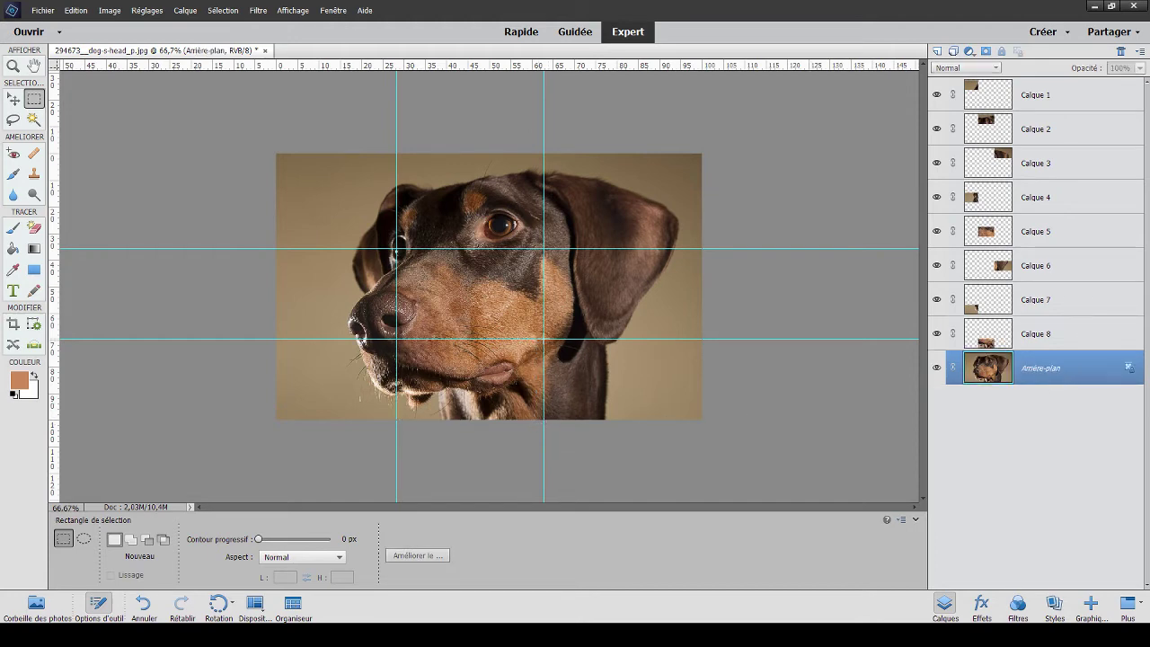
drag(599, 396, 719, 428)
key(ctrl+j)
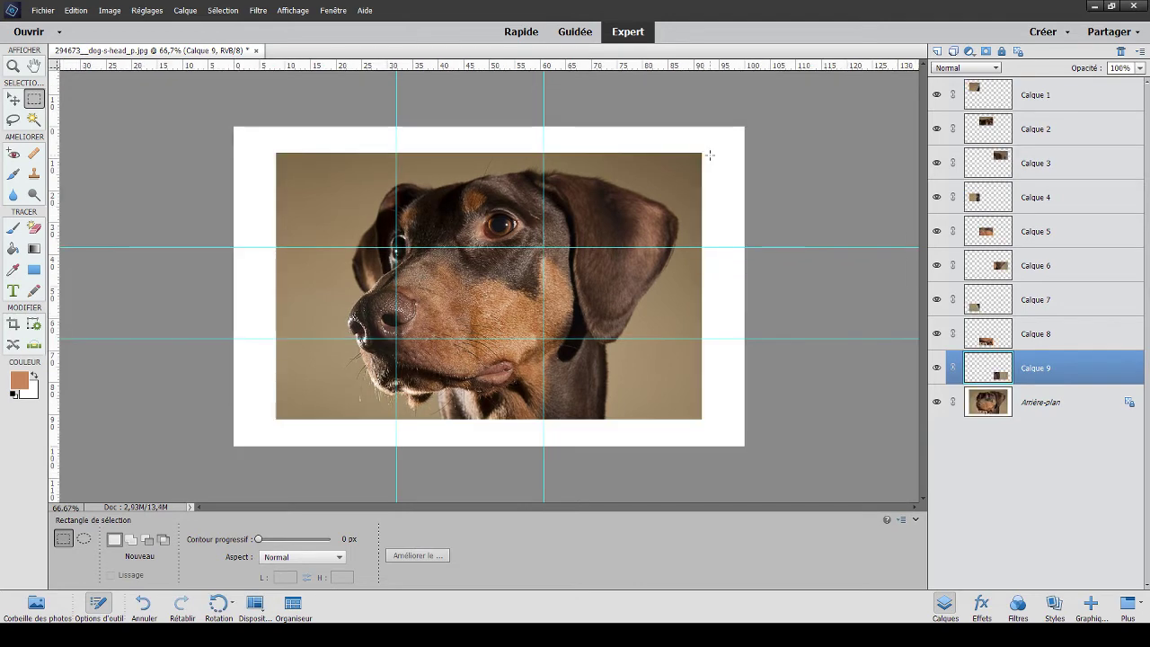
Choose the Move tool for arranging the tile layers.
click(13, 99)
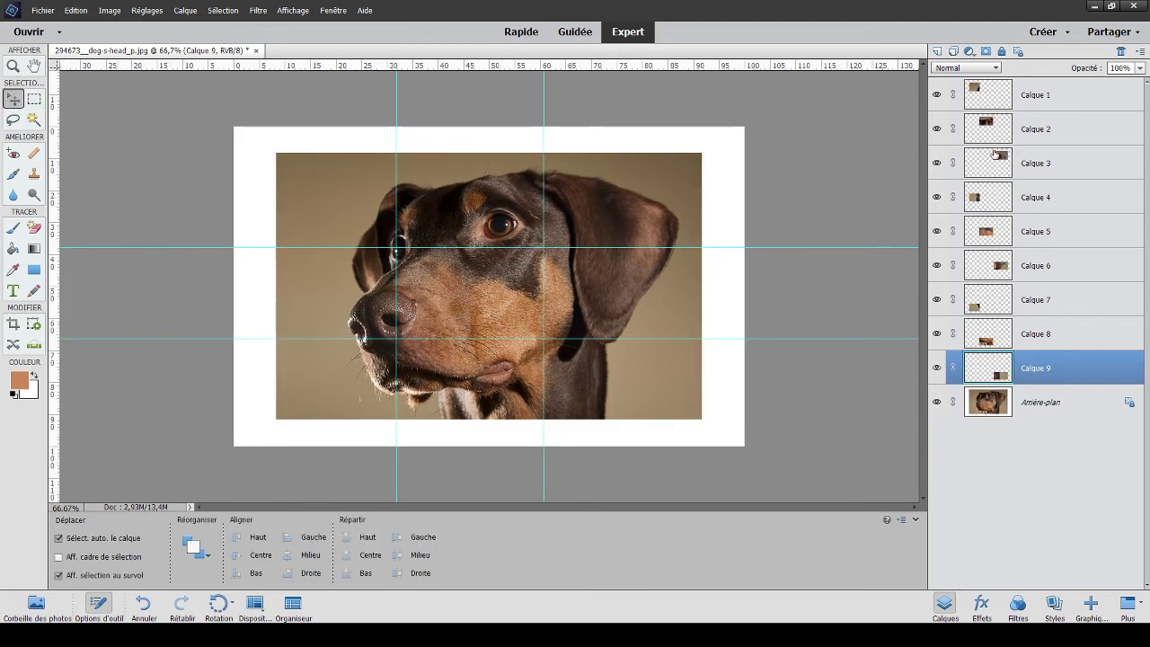
Hide Arrière-plan and pull the three top-row tiles upward and outward.
click(992, 100)
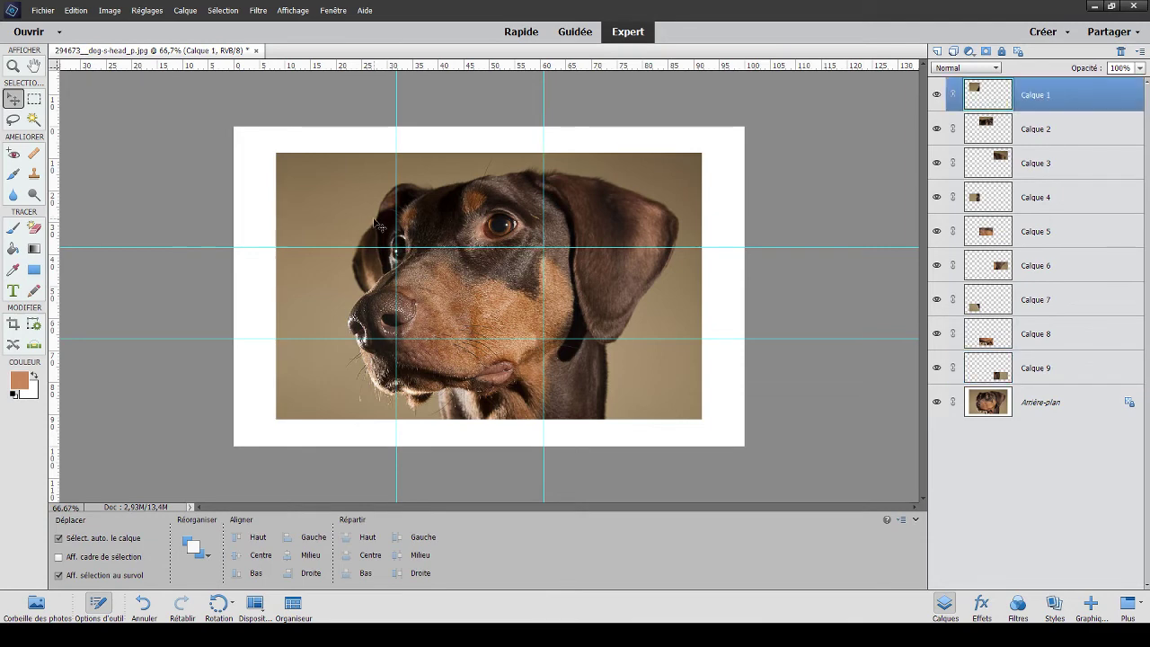
drag(378, 223, 364, 214)
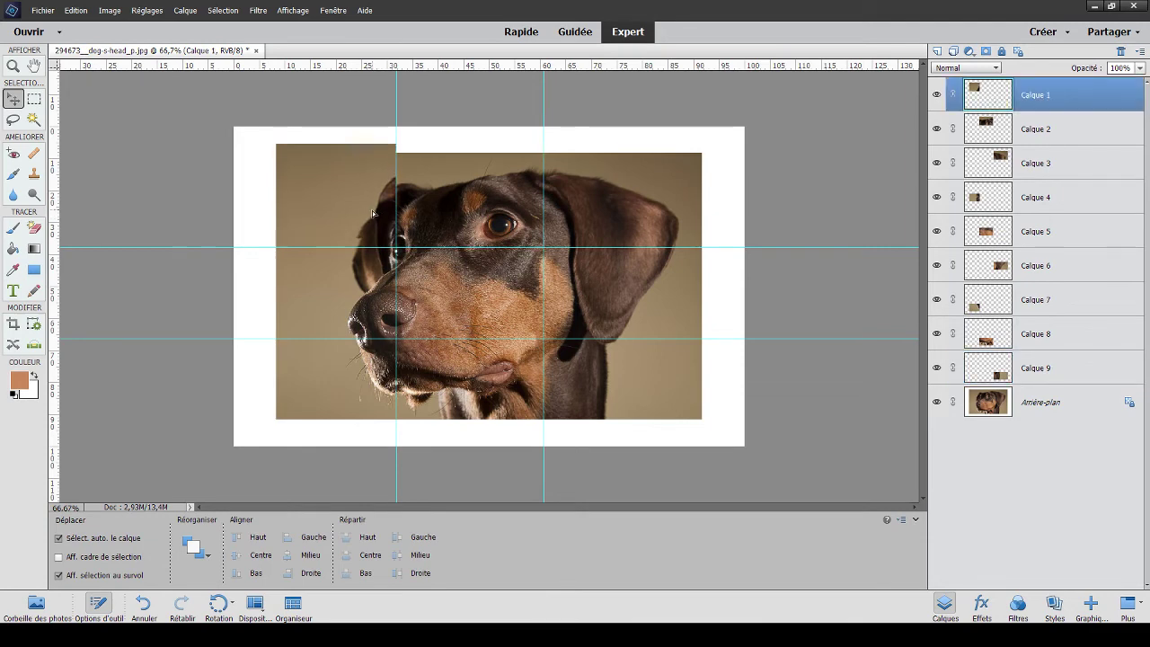
drag(490, 227, 490, 212)
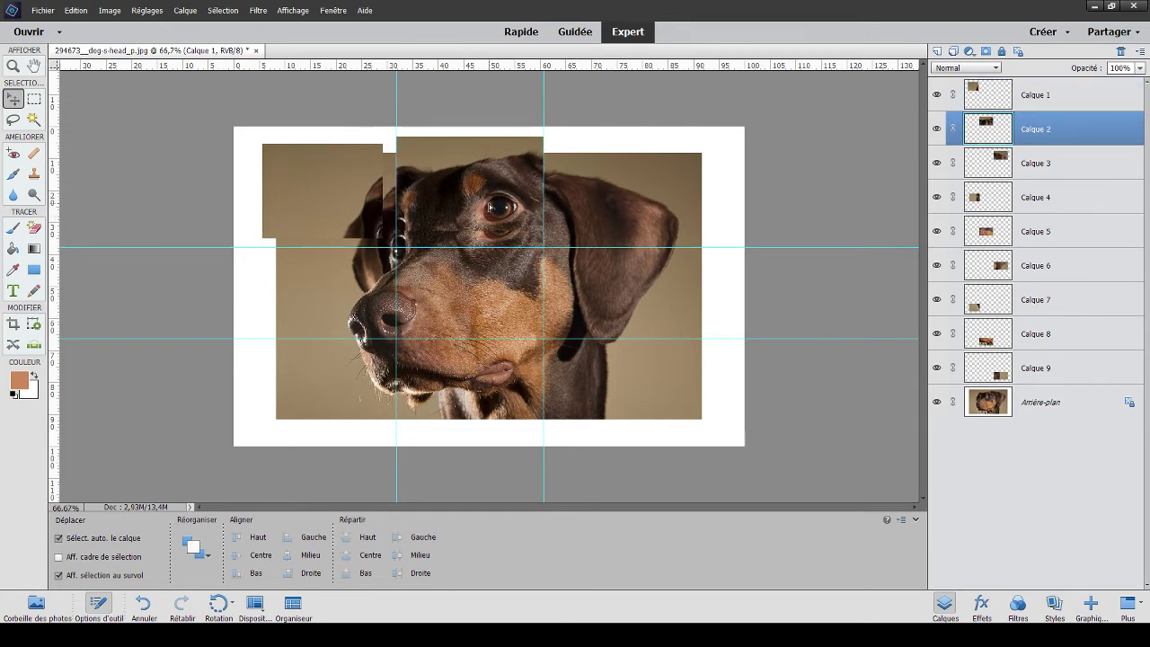
click(936, 402)
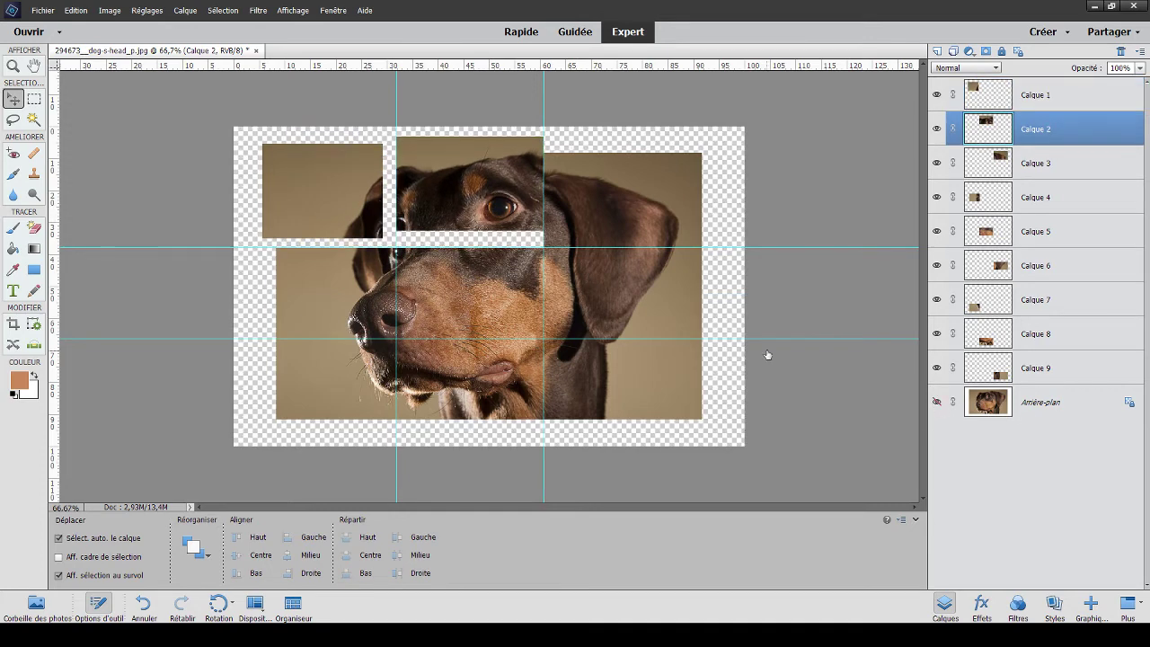
drag(622, 224, 628, 209)
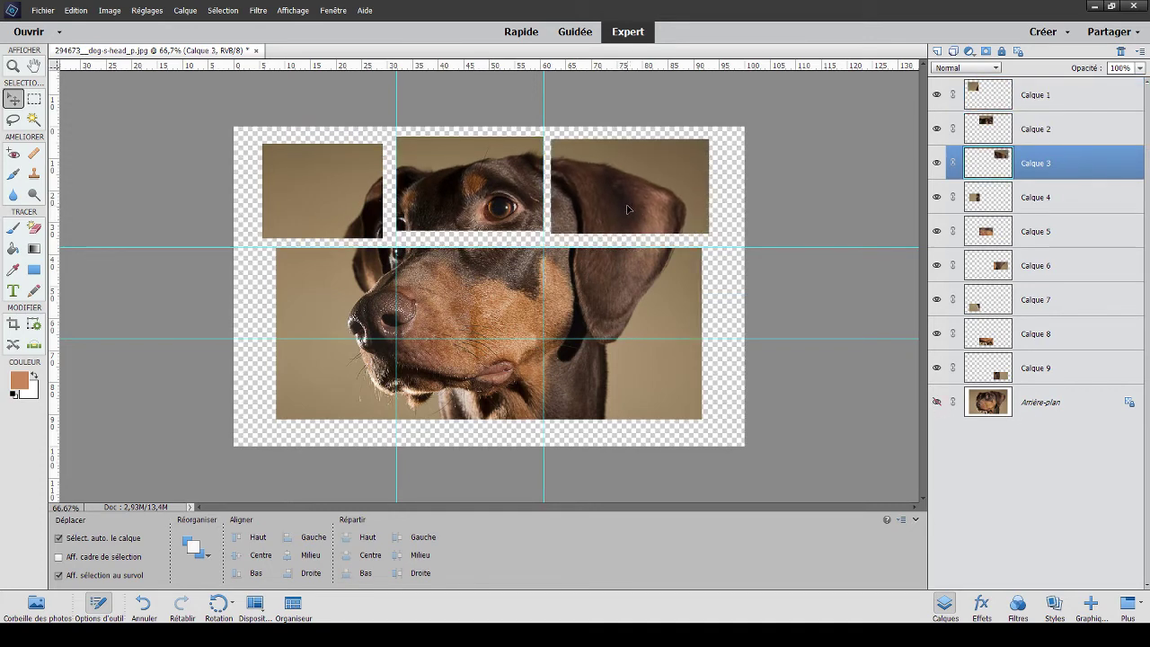
Spread the middle-row and bottom-row tiles apart so gaps separate every piece.
drag(628, 291, 636, 278)
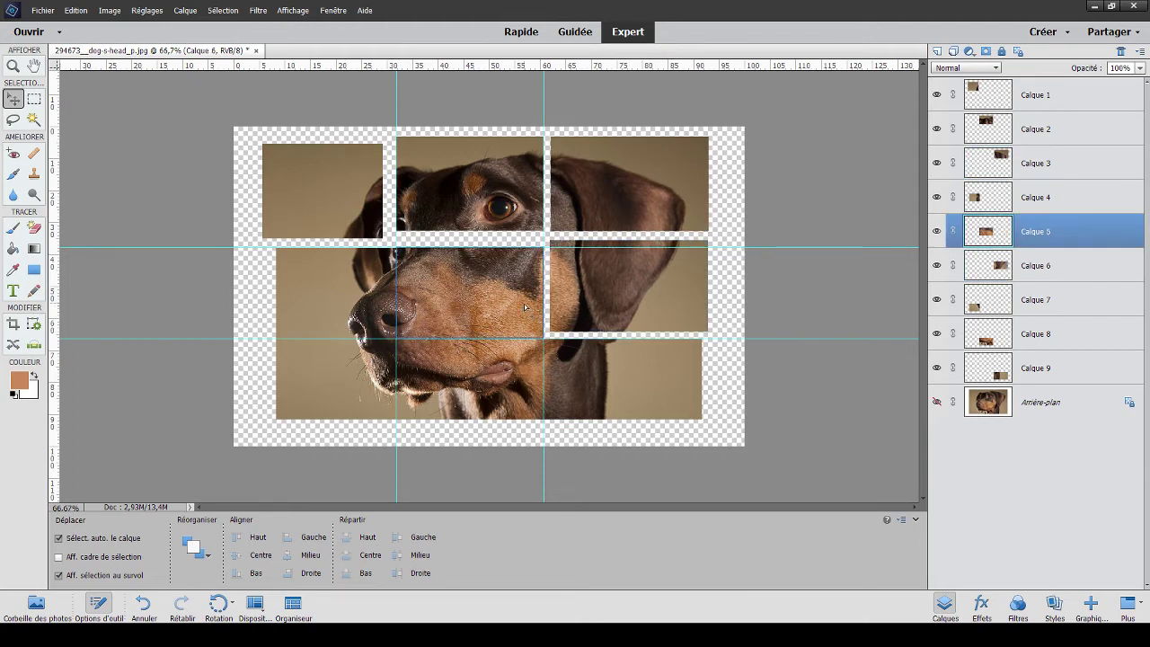
drag(534, 312, 537, 304)
drag(374, 311, 372, 305)
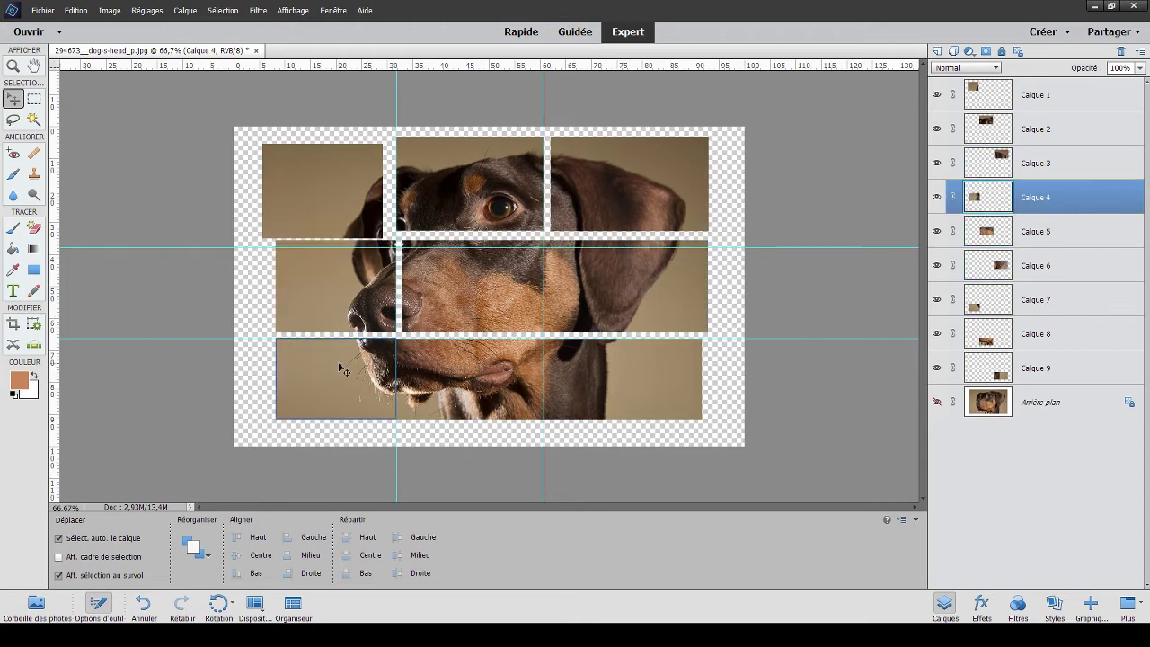
drag(338, 374, 329, 382)
drag(467, 378, 467, 385)
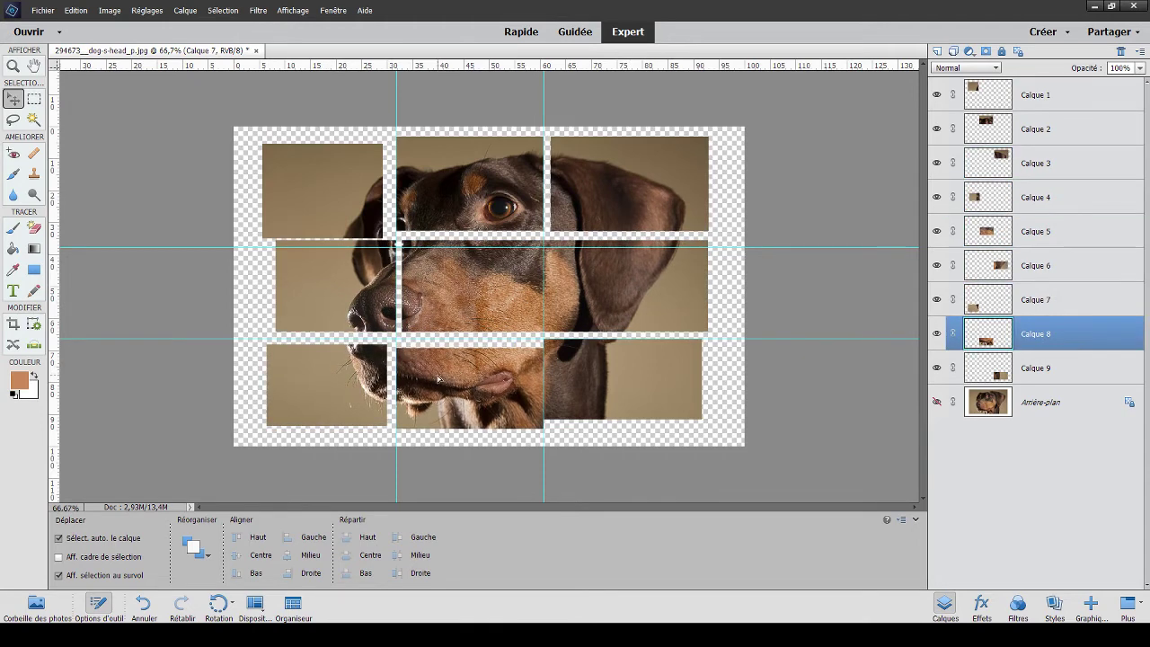
drag(620, 377, 638, 383)
drag(608, 321, 620, 322)
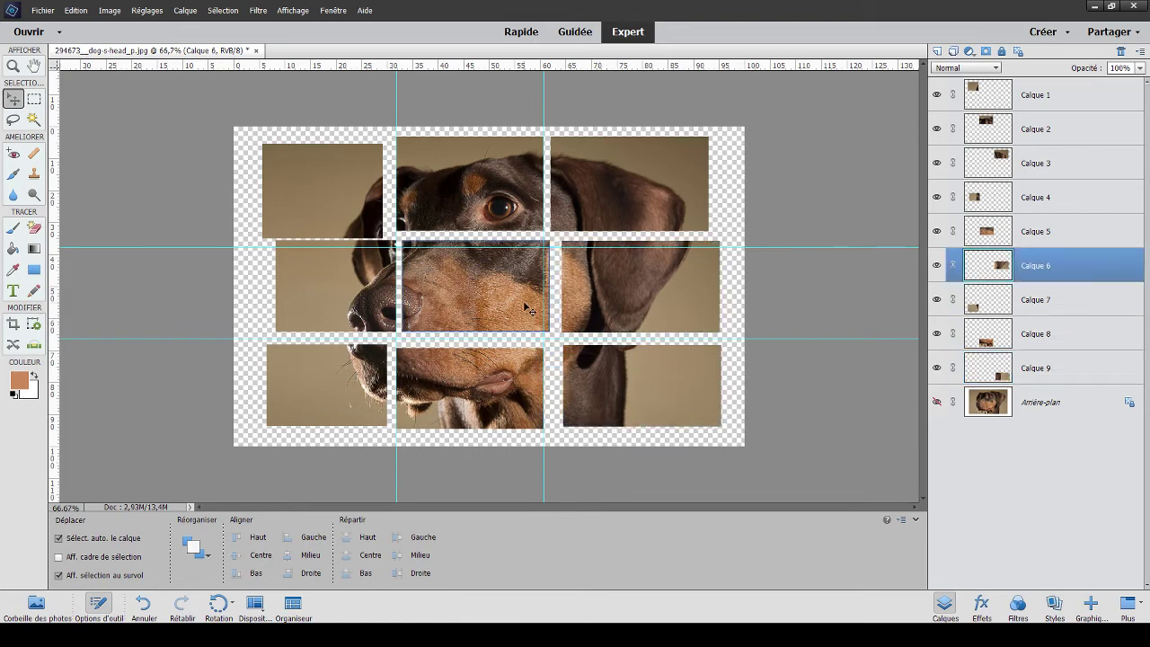
drag(525, 307, 531, 308)
drag(349, 207, 346, 200)
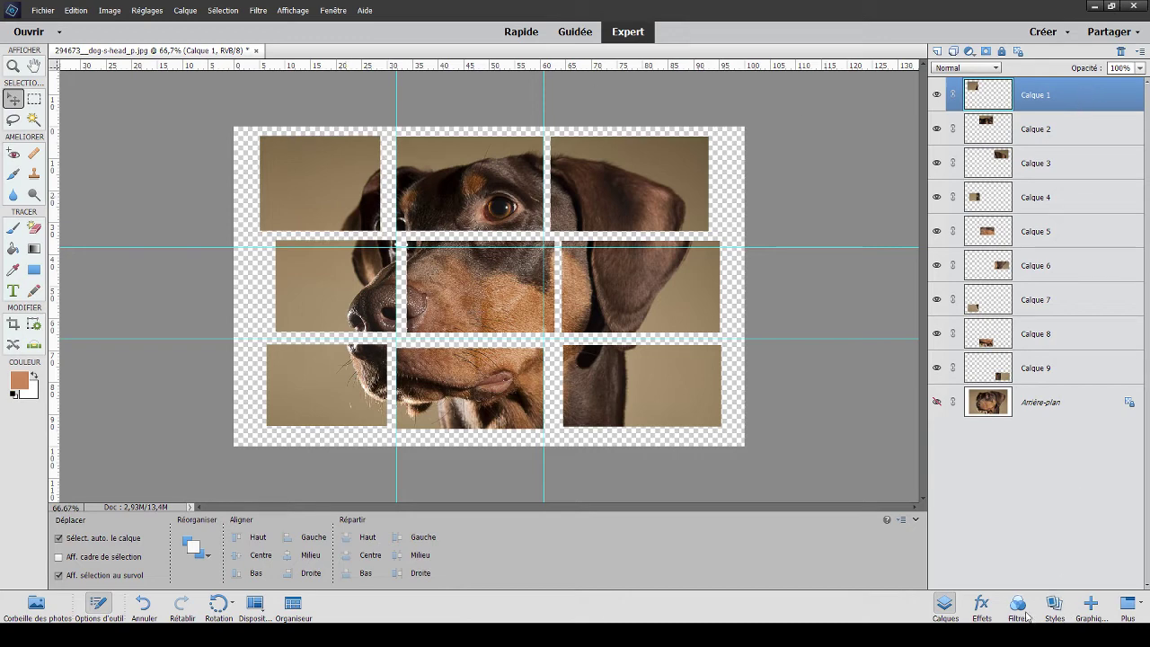
Apply an Ombres portées drop shadow style to the top-left tile, Calque 1.
click(1055, 608)
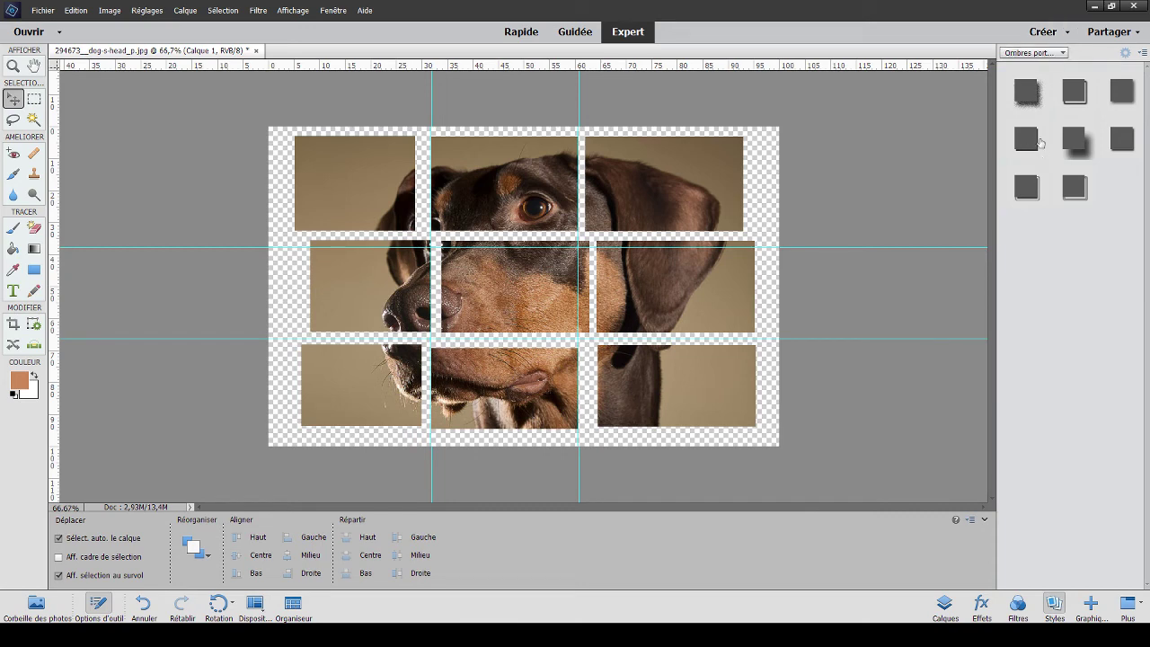
click(1027, 139)
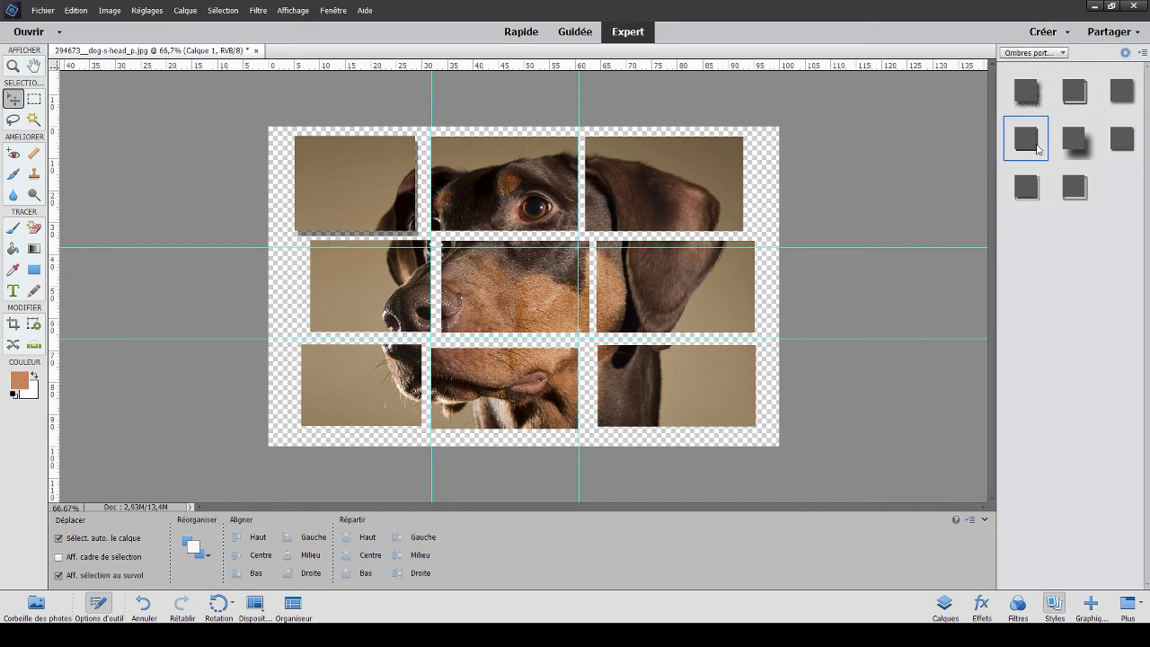
click(341, 239)
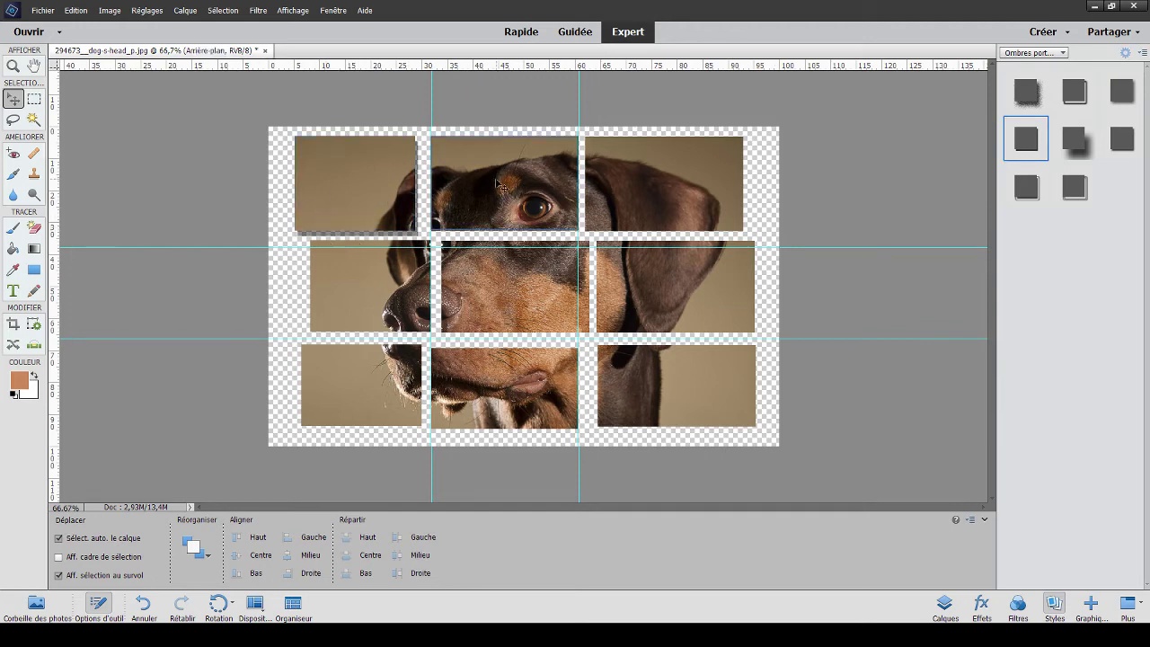
Reposition Calque 1's drop shadow so it sits just under the top-left tile.
click(953, 619)
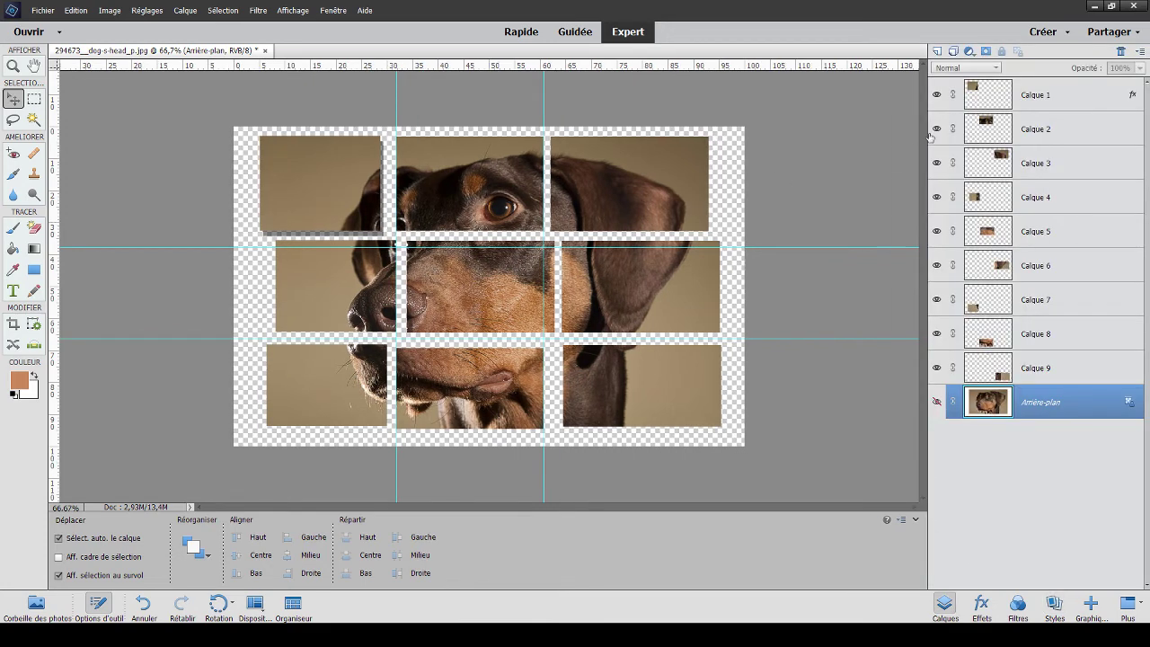
click(1134, 98)
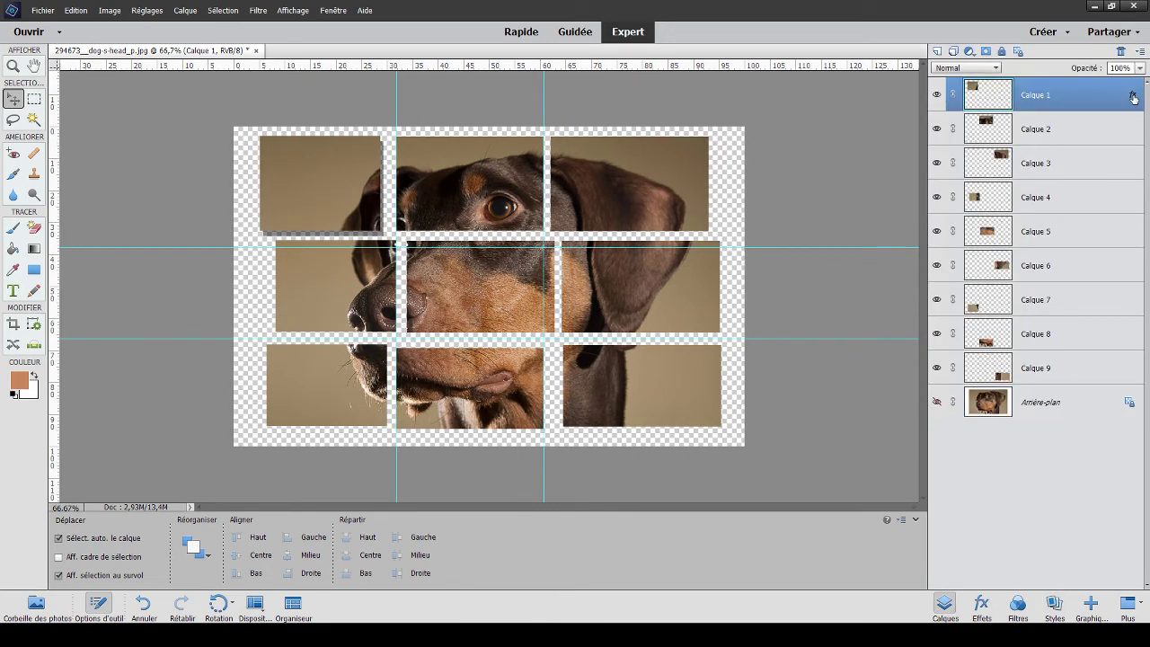
double_click(1134, 97)
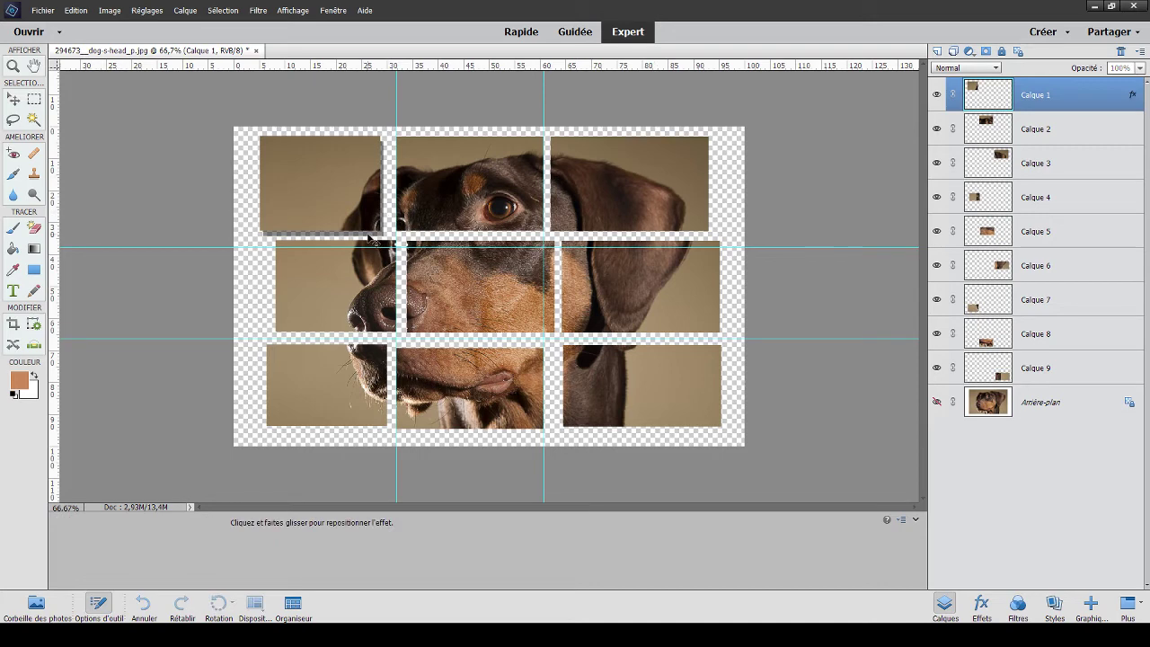
drag(370, 233, 374, 238)
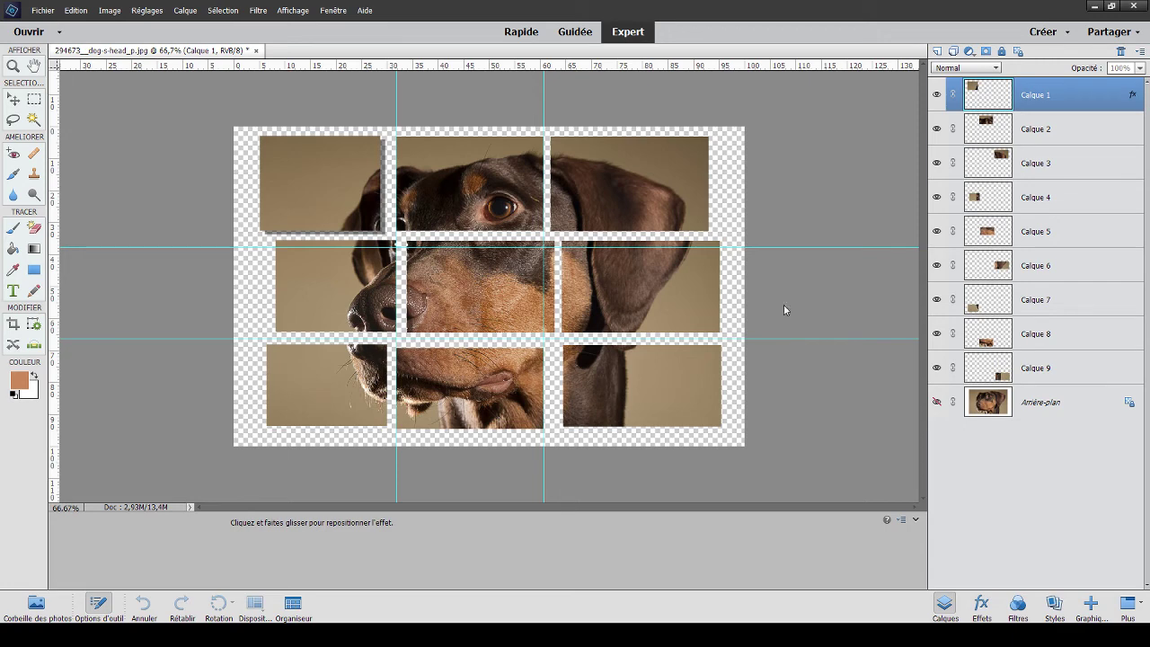
key(v)
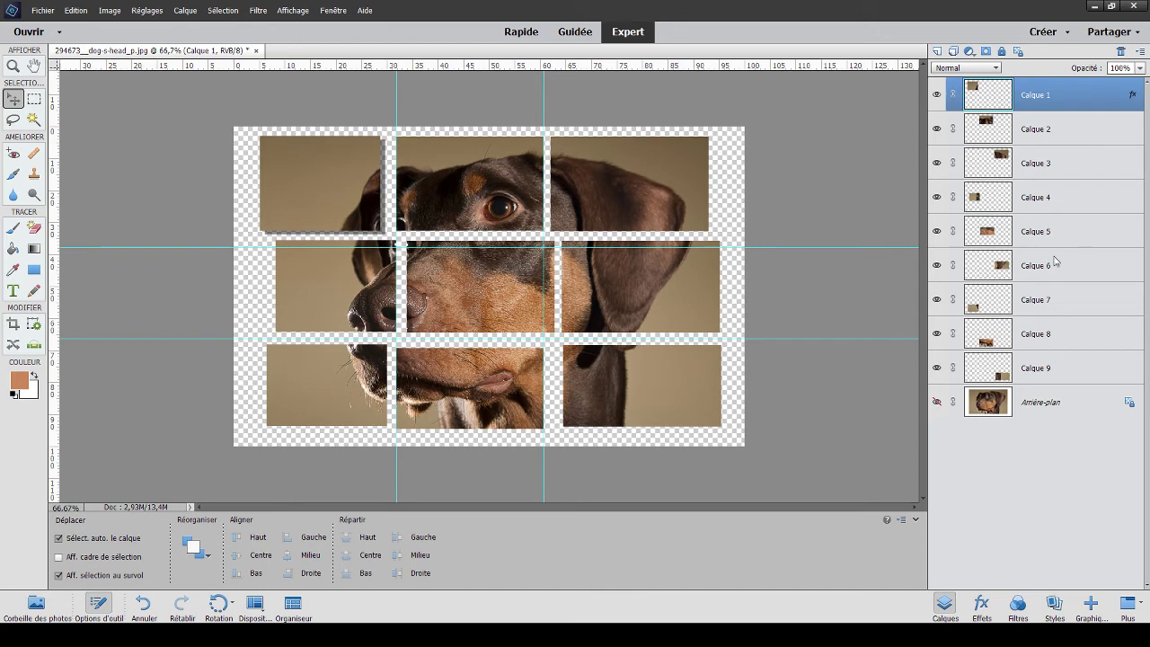
Select Calque 2 through Calque 9 together so they share the same drop shadow.
click(1081, 142)
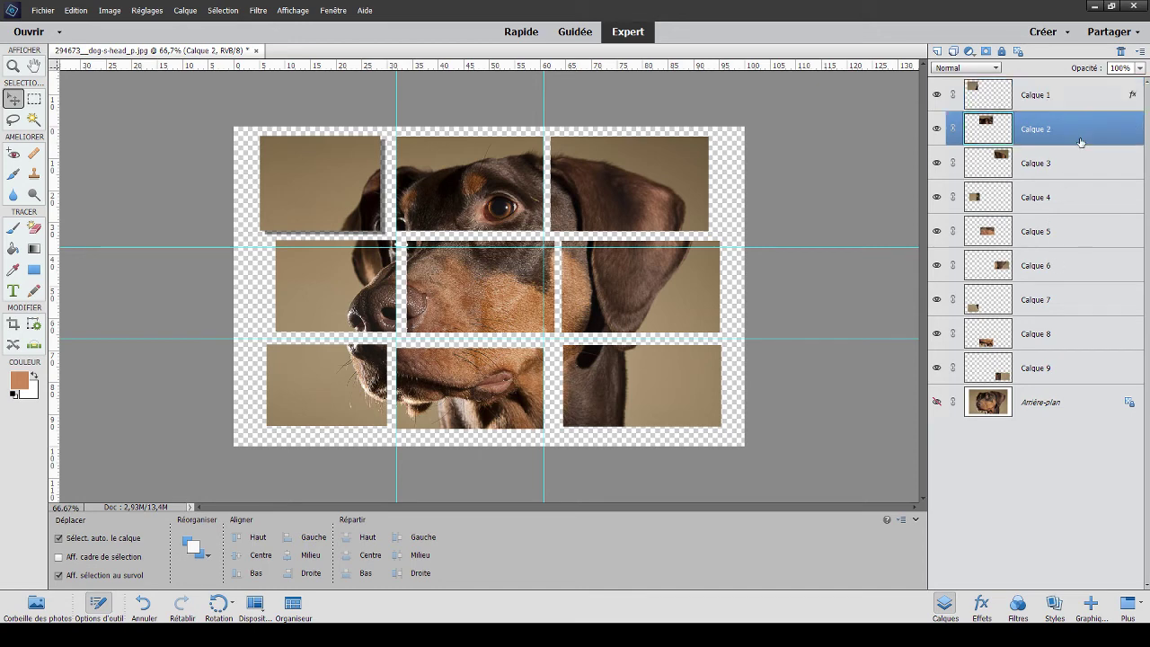
shift+click(1060, 377)
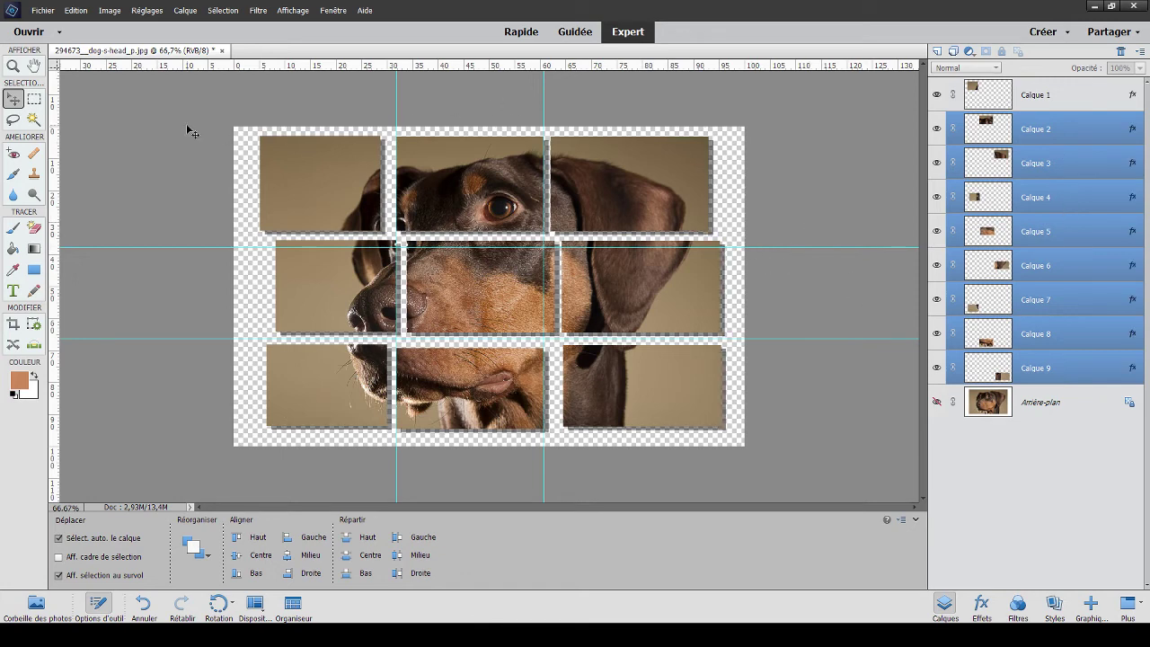
click(123, 111)
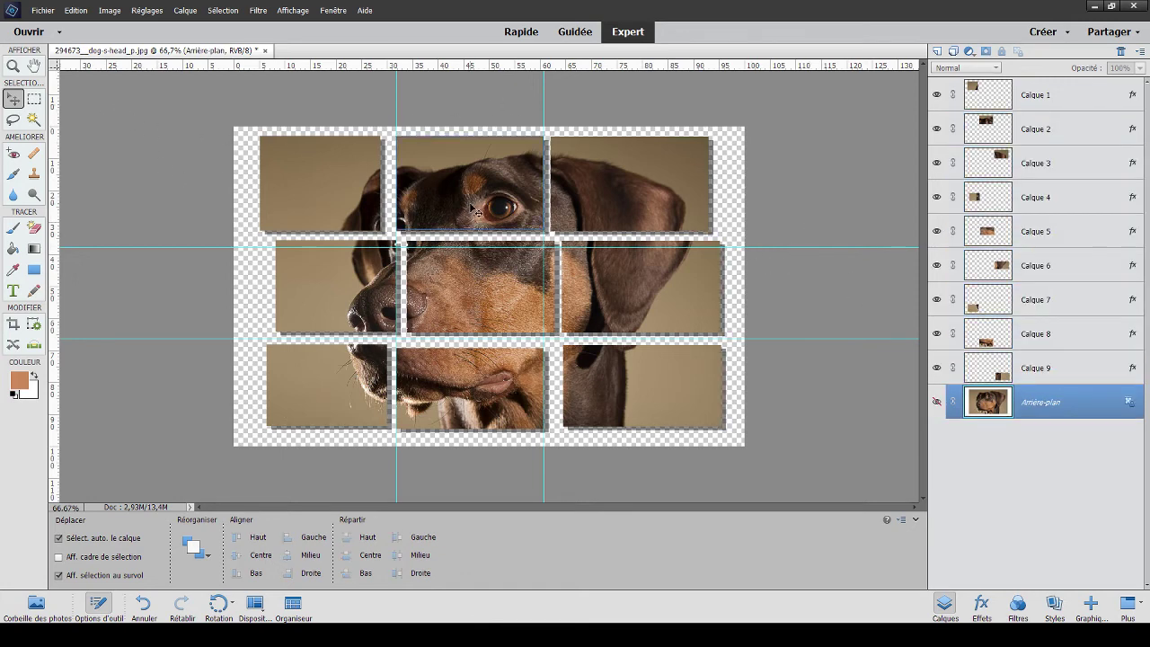
Nudge the top, middle-right and bottom-row tiles into three evenly spaced, slightly offset rows.
drag(477, 208, 472, 208)
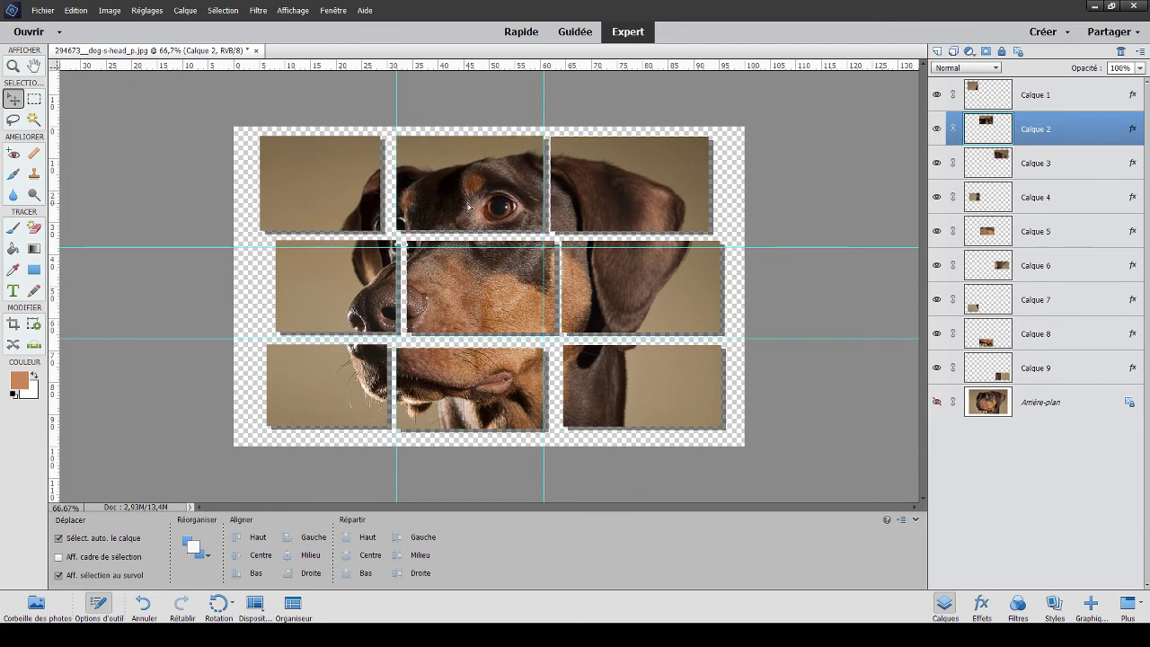
drag(353, 212, 365, 213)
drag(626, 287, 600, 290)
drag(598, 370, 578, 355)
drag(514, 399, 520, 382)
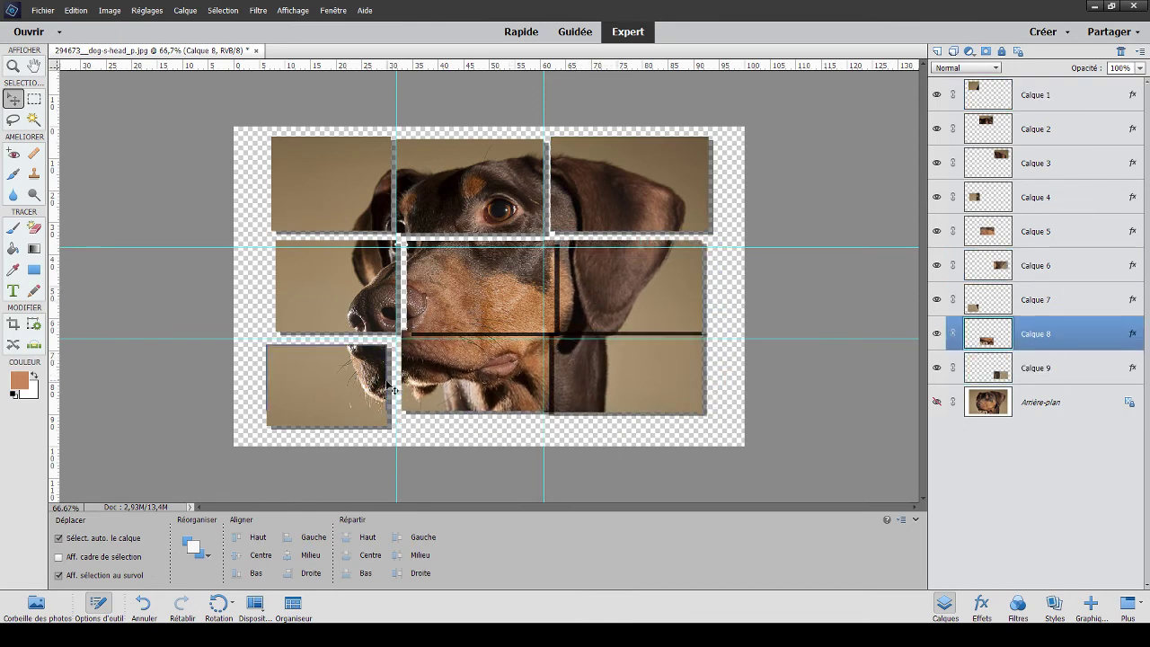
drag(328, 387, 340, 369)
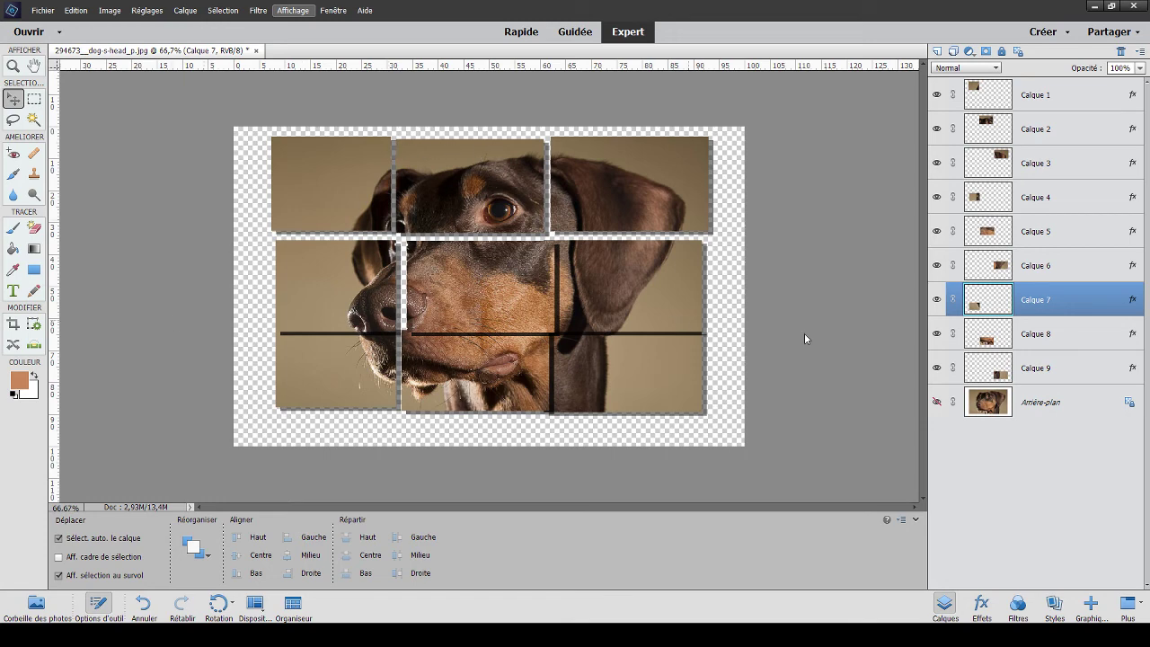
drag(629, 293, 646, 295)
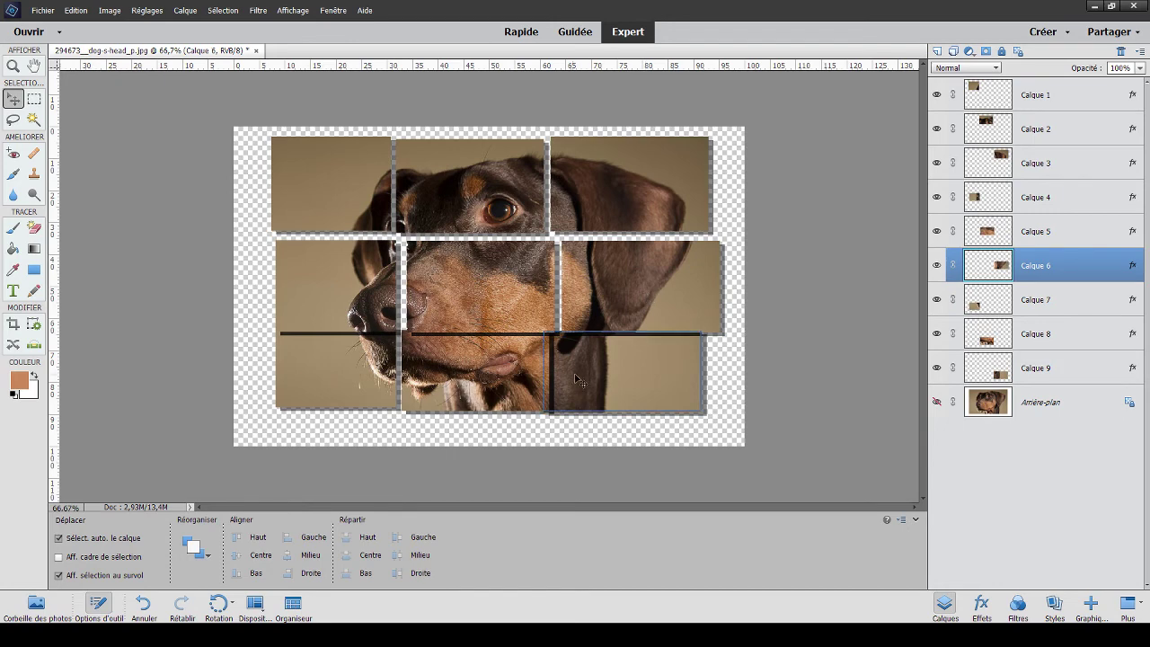
mouse_move(577, 380)
mouse_down()
mouse_move(590, 387)
mouse_move(551, 387)
mouse_up()
drag(383, 394, 390, 406)
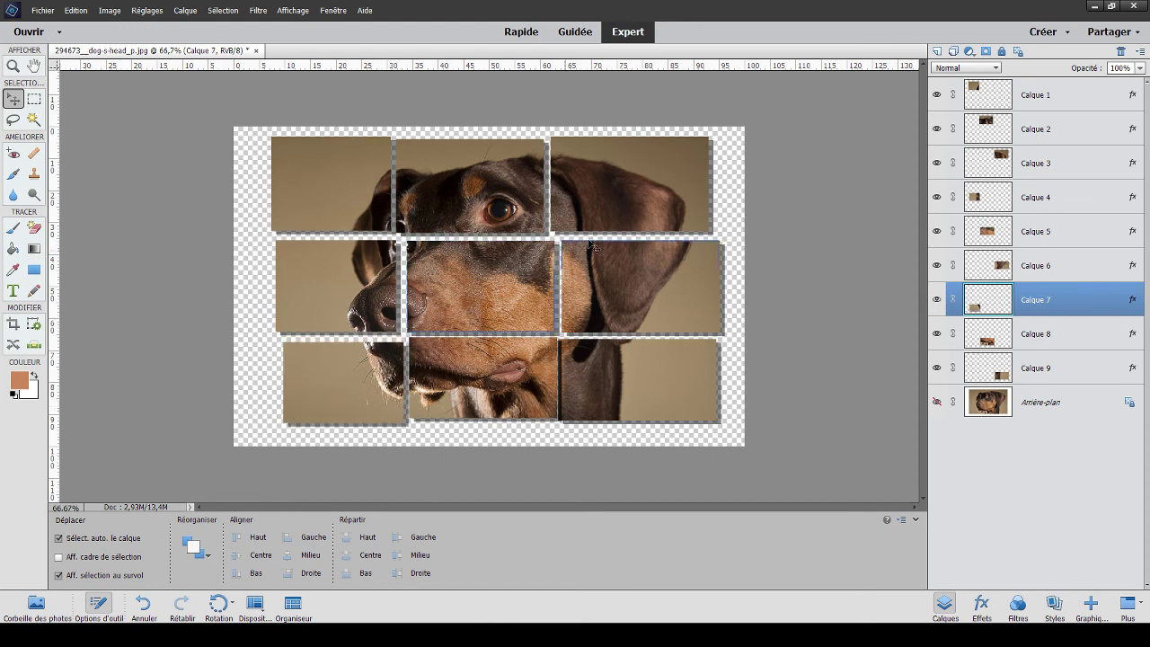
Add a Solid Color fill layer, Fond 1, above Arrière-plan using dark brown sampled from the photo.
click(1076, 404)
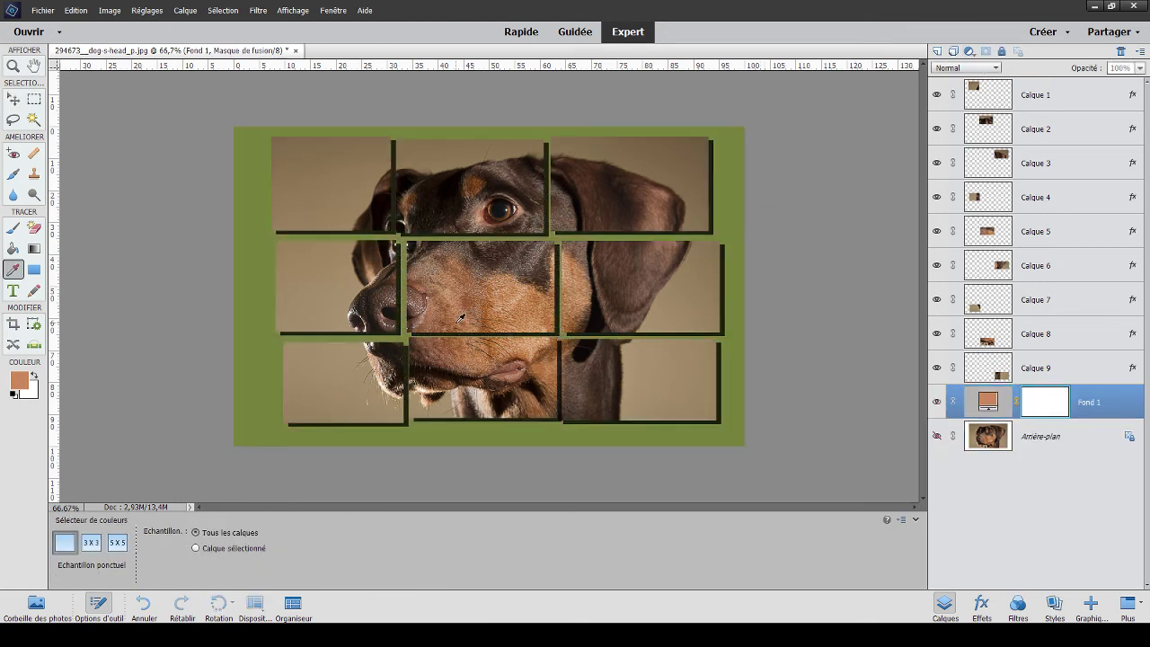
click(385, 300)
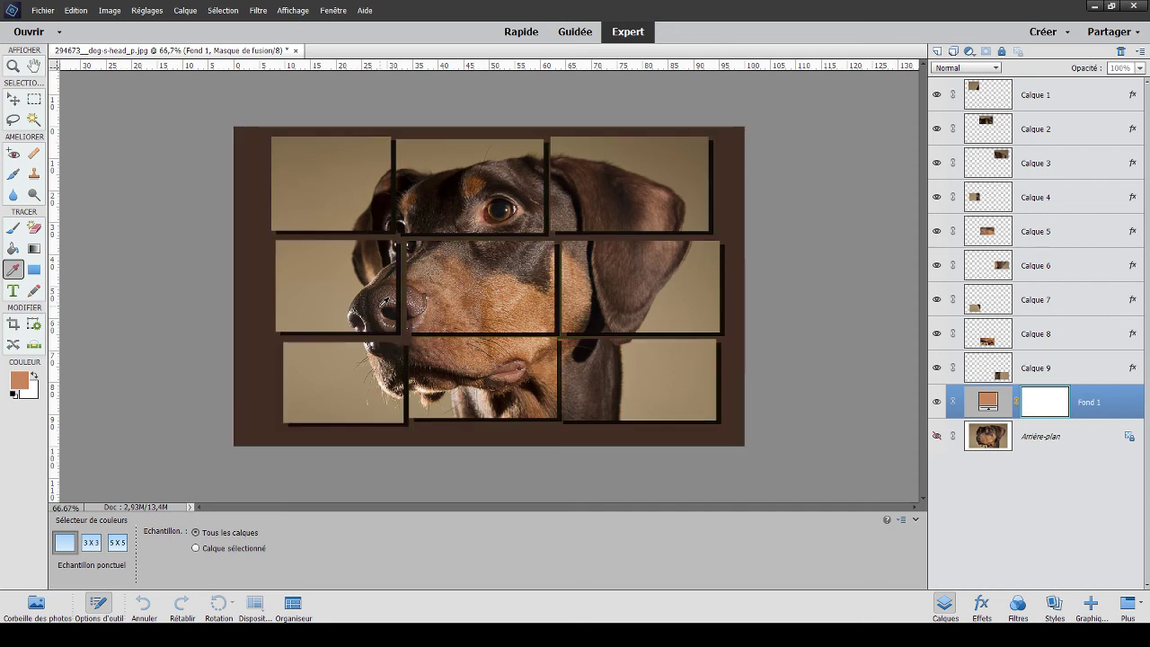
mouse_move(418, 291)
mouse_down()
mouse_move(417, 281)
mouse_move(386, 279)
mouse_up()
Reset default colours and pull the top-left, right-column and bottom tiles closer together.
key(v)
key(d)
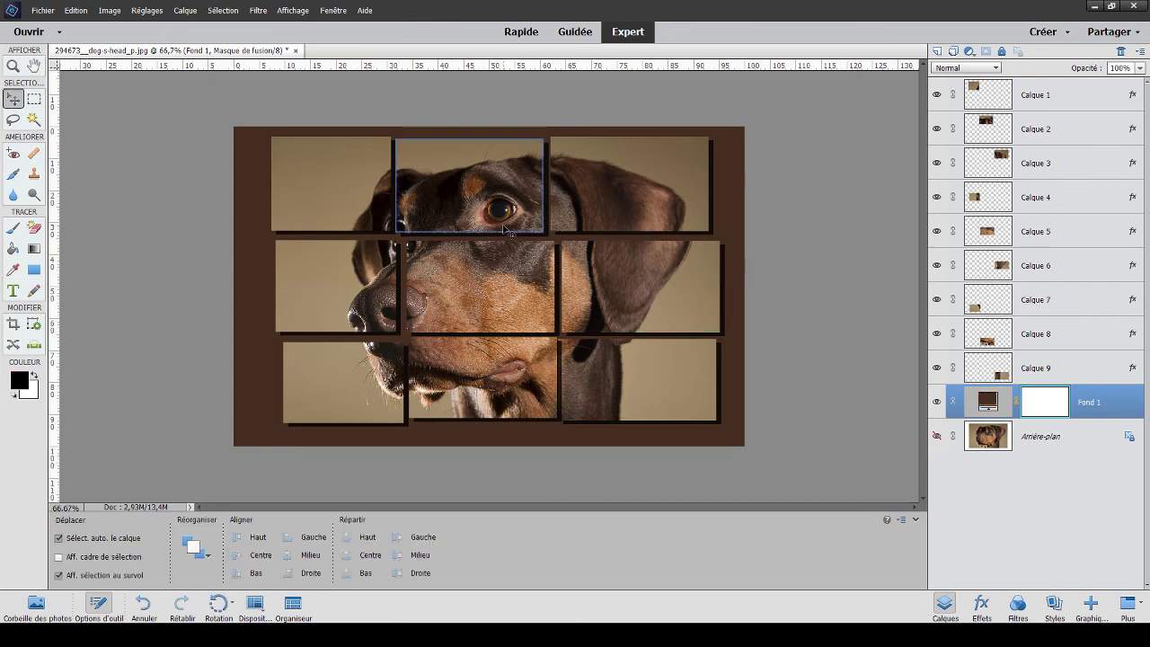
drag(372, 217, 382, 230)
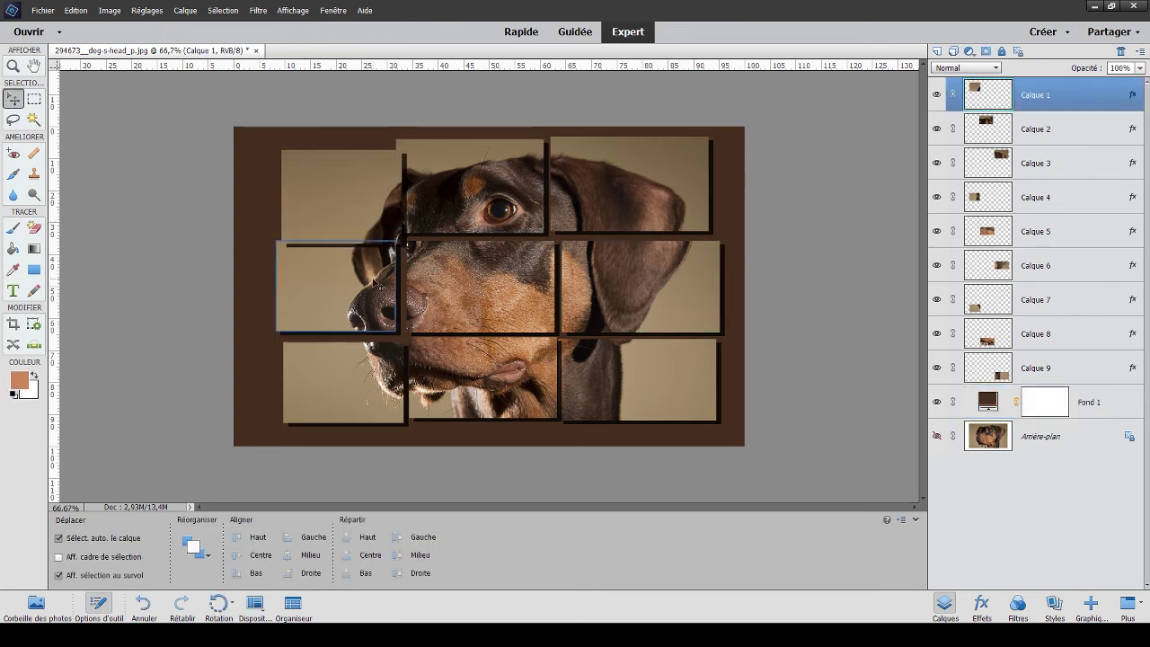
drag(597, 212, 597, 219)
drag(647, 287, 637, 288)
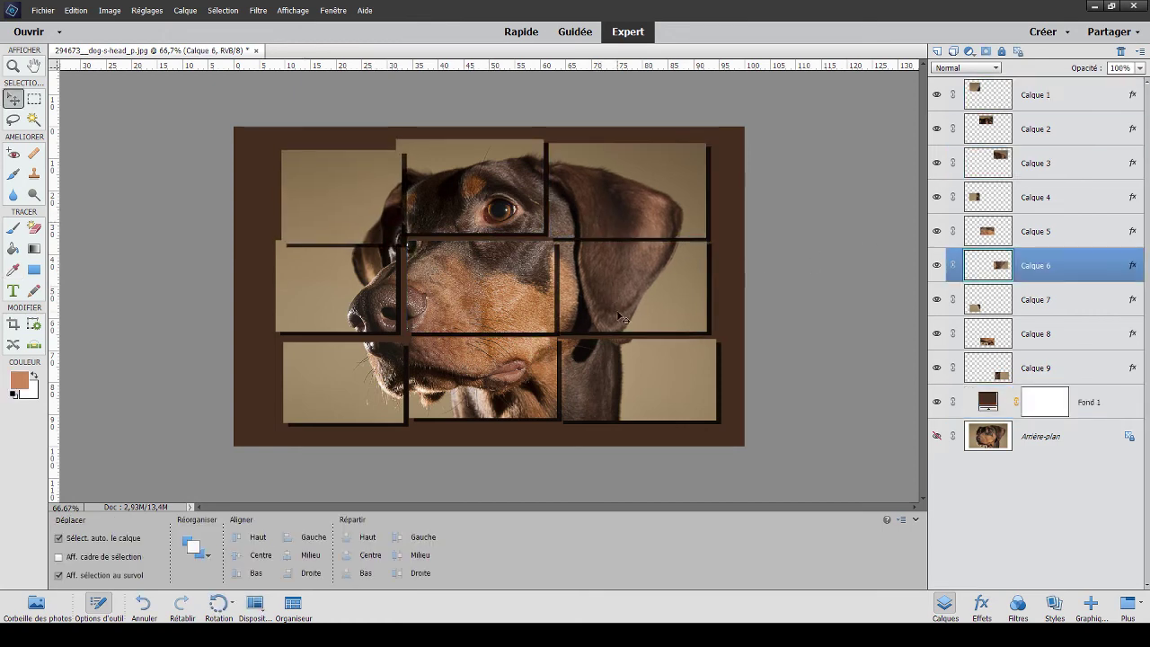
drag(630, 370, 529, 407)
click(495, 301)
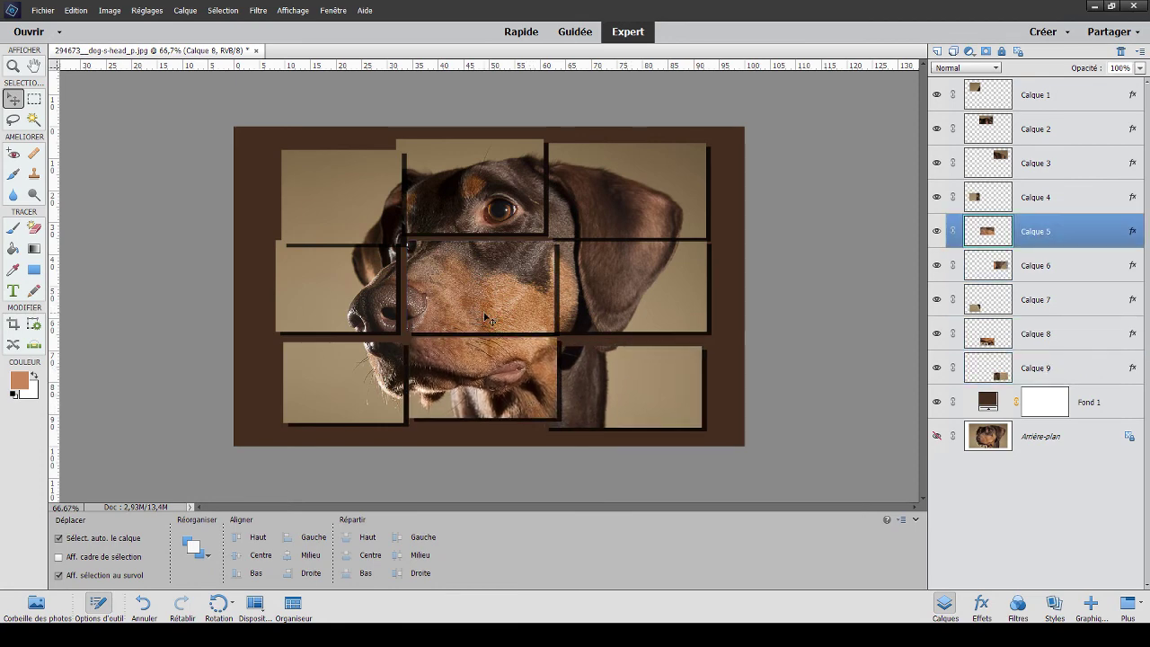
Fine-tune the top, centre and bottom tiles, then select all nine tile layers Calque 1 to Calque 9.
drag(371, 218, 359, 210)
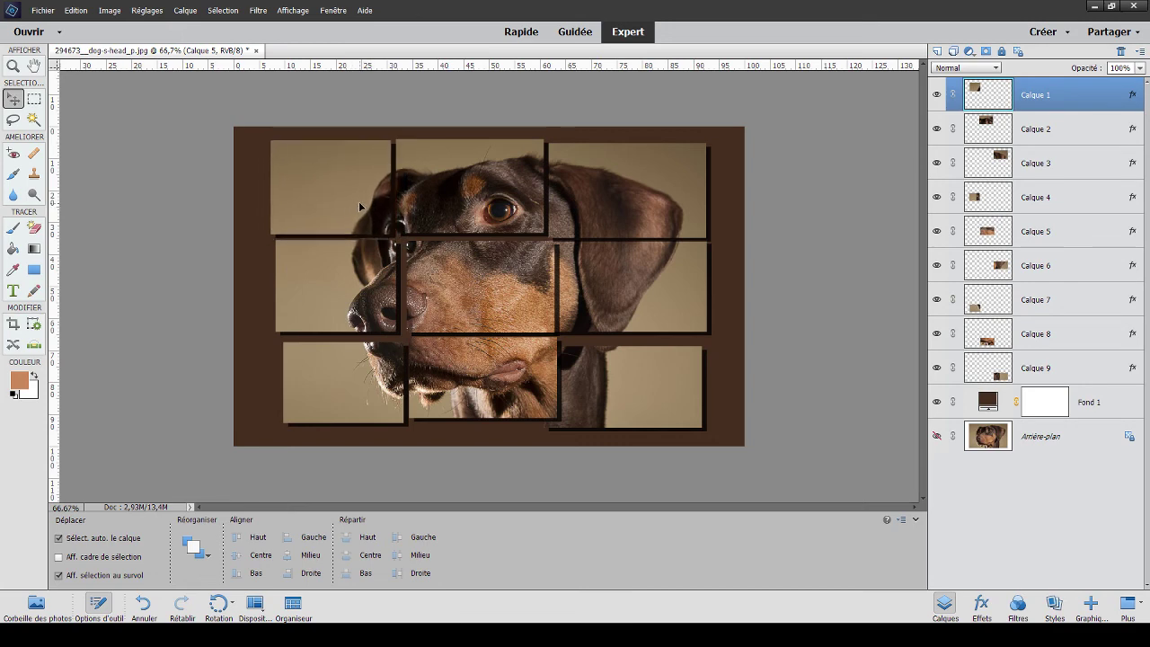
drag(359, 210, 363, 212)
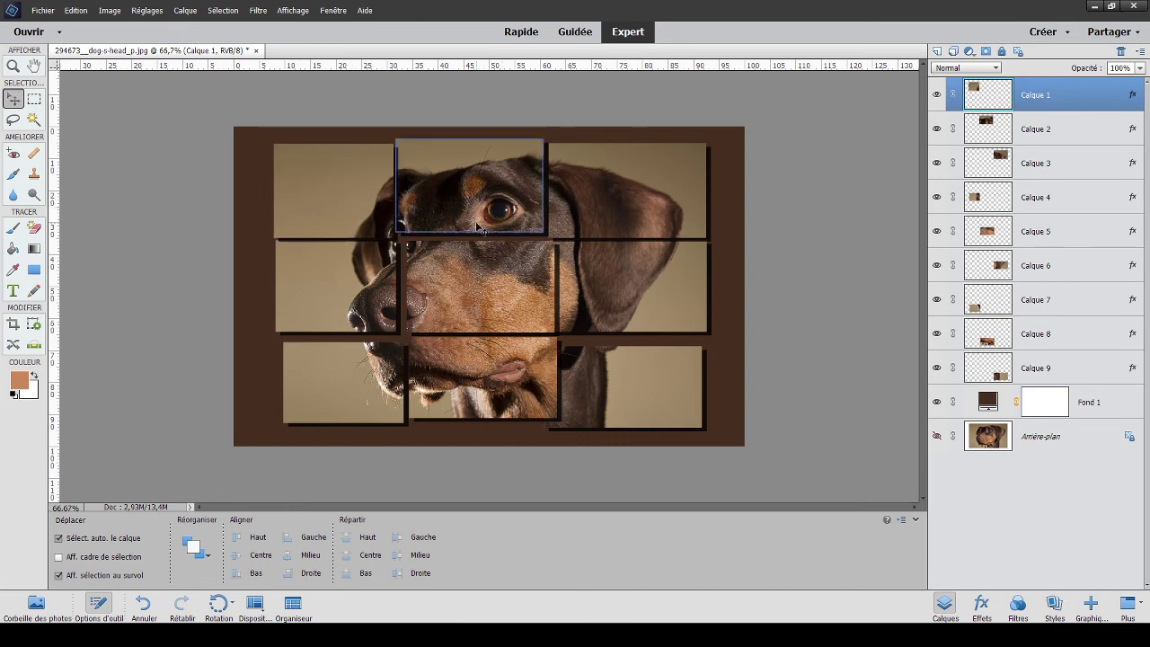
drag(476, 226, 477, 231)
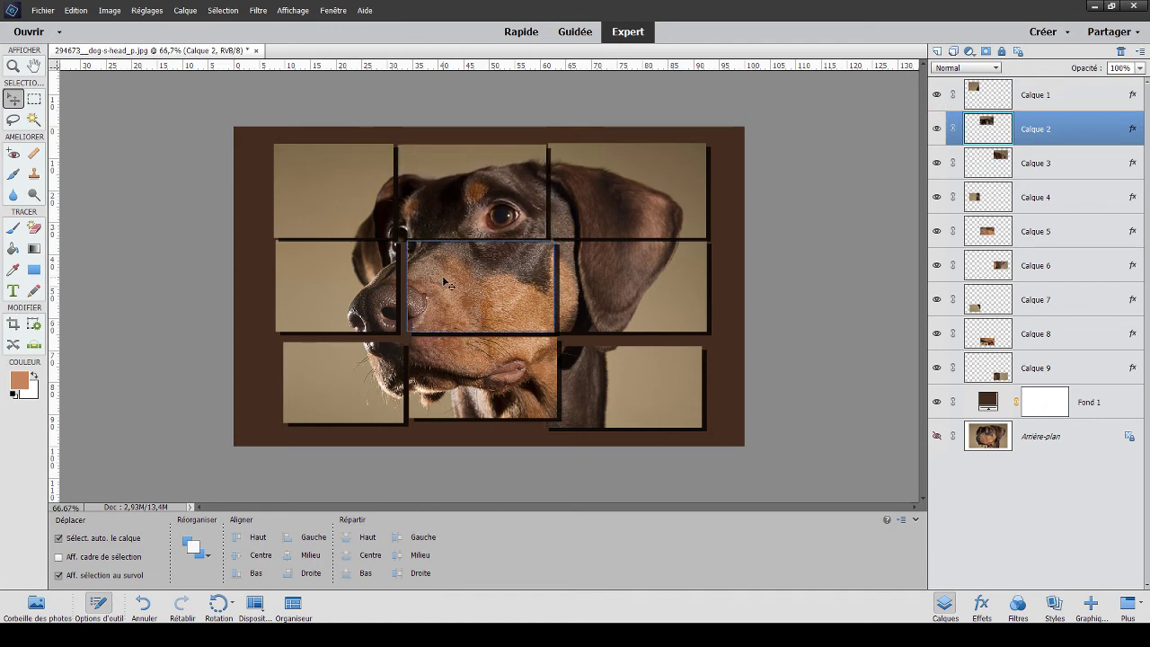
drag(445, 281, 438, 281)
drag(490, 375, 482, 370)
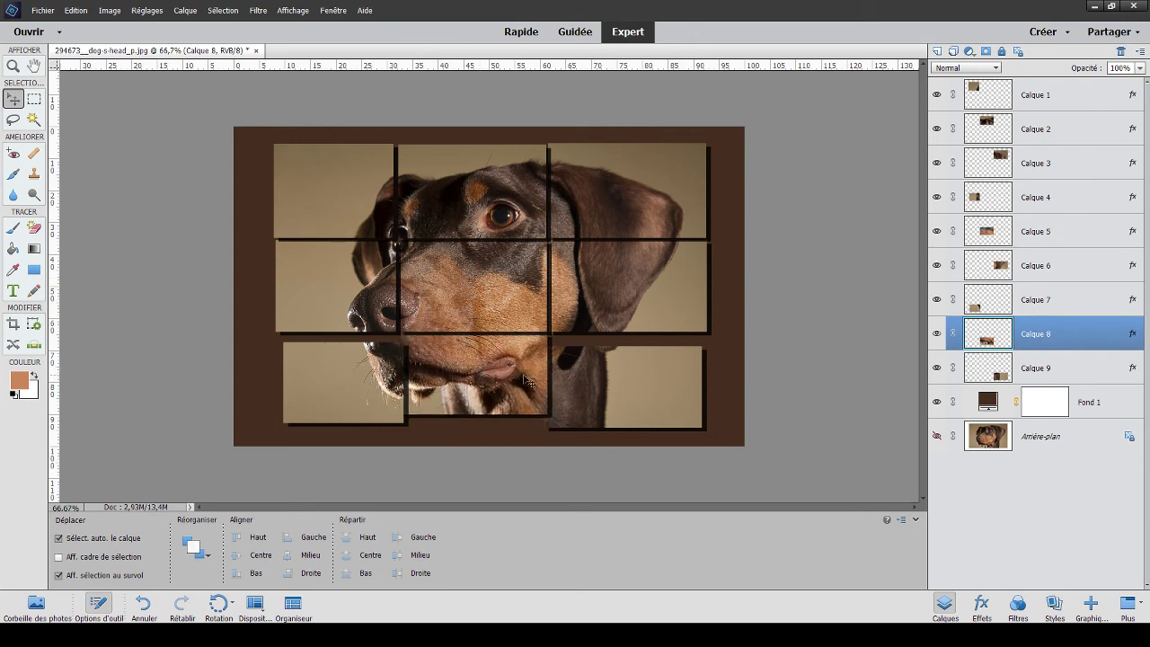
drag(578, 383, 576, 369)
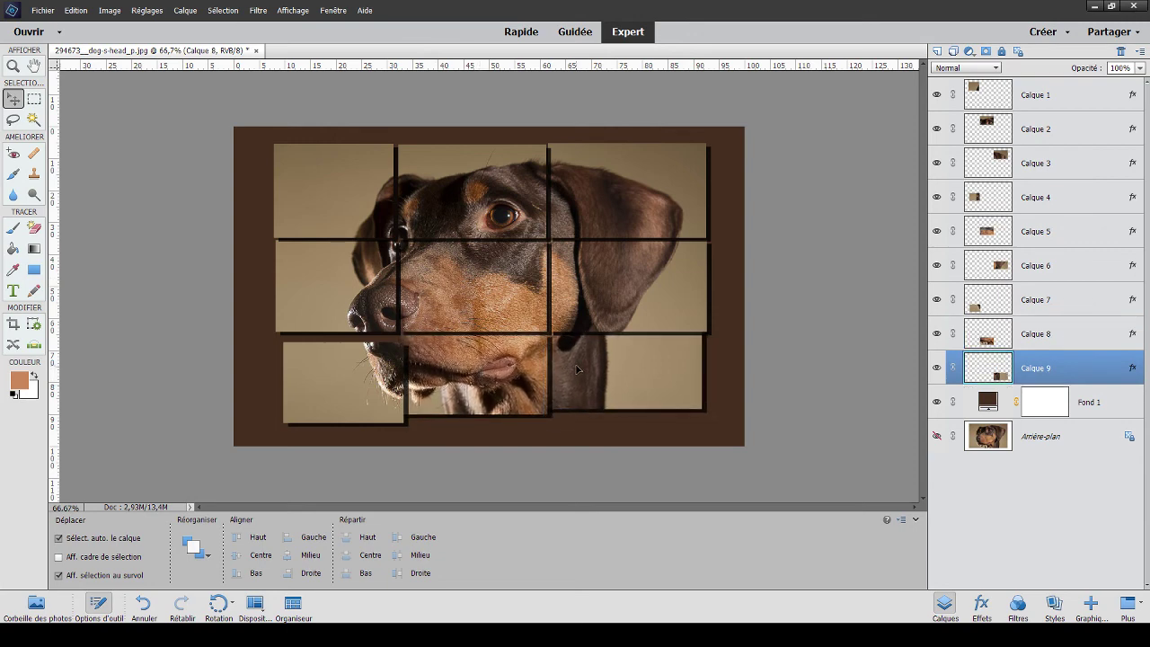
click(1077, 99)
shift+click(1082, 376)
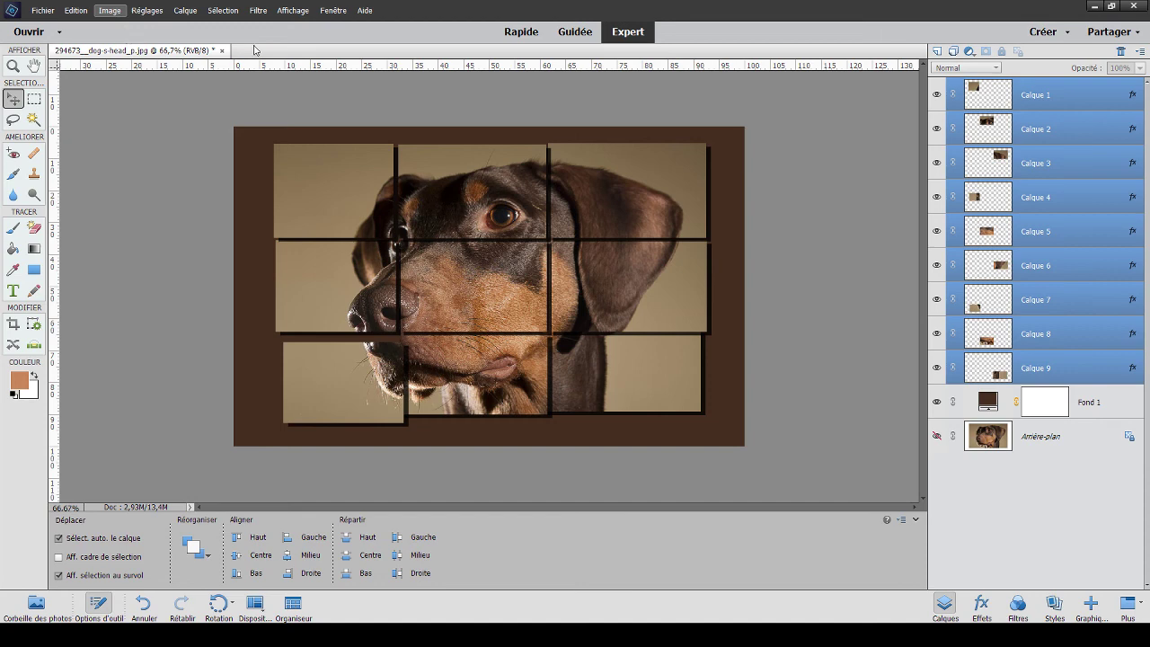
Perspective-distort all nine tiles together so the grid tapers narrower toward the bottom.
key(ctrl+t)
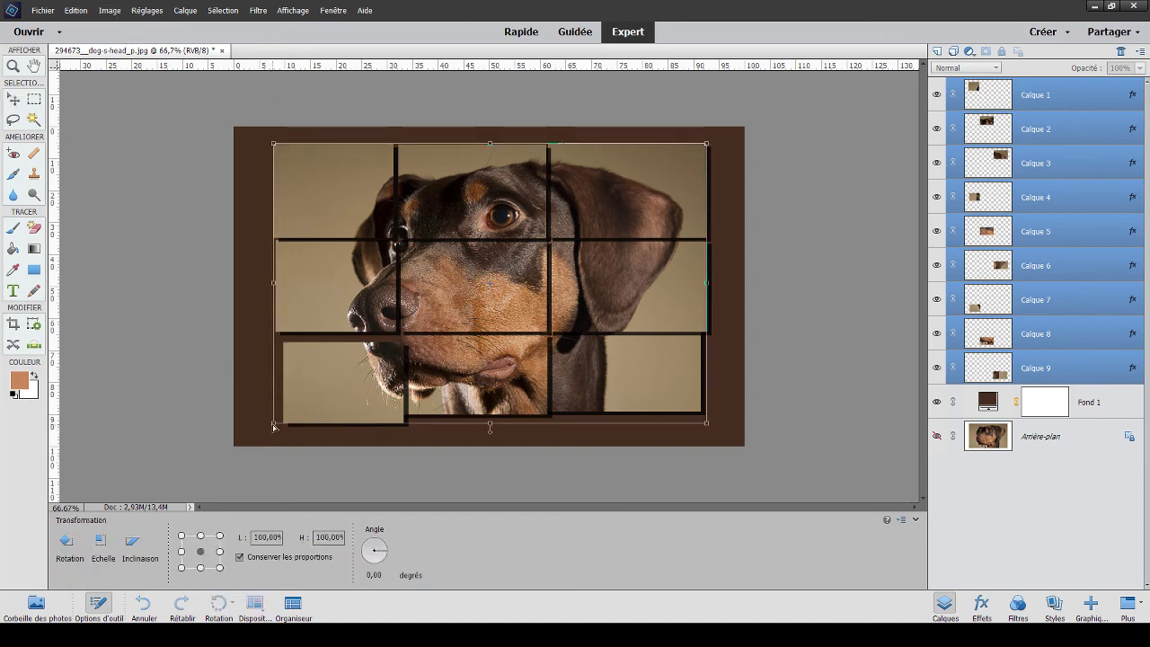
drag(274, 426, 332, 415)
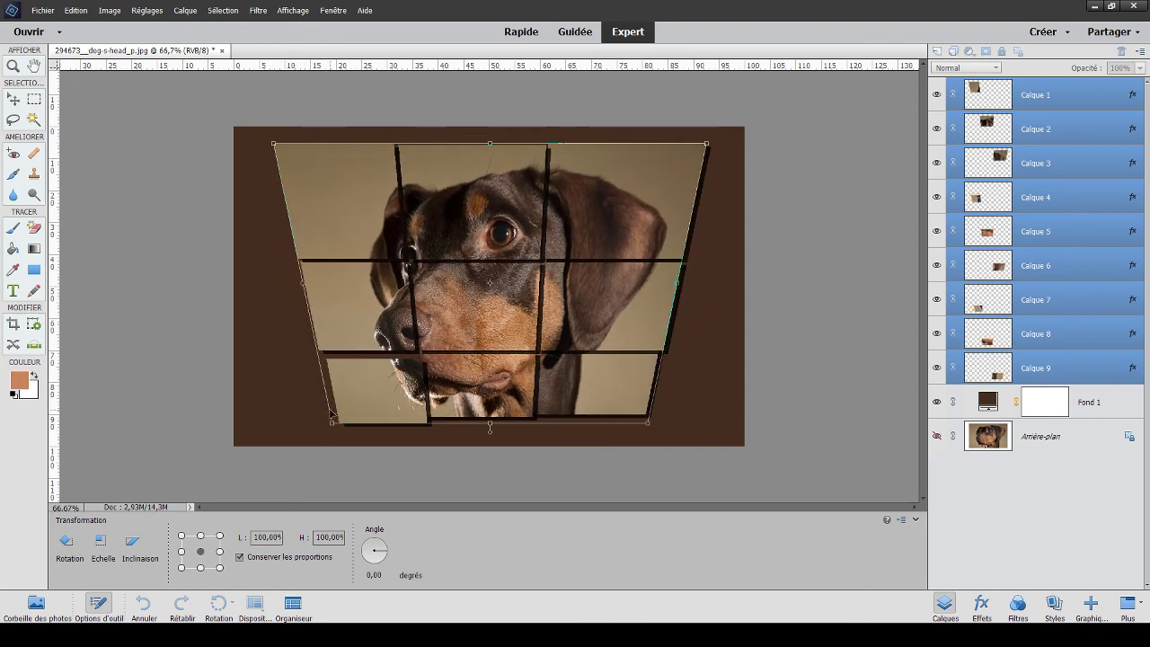
key(Return)
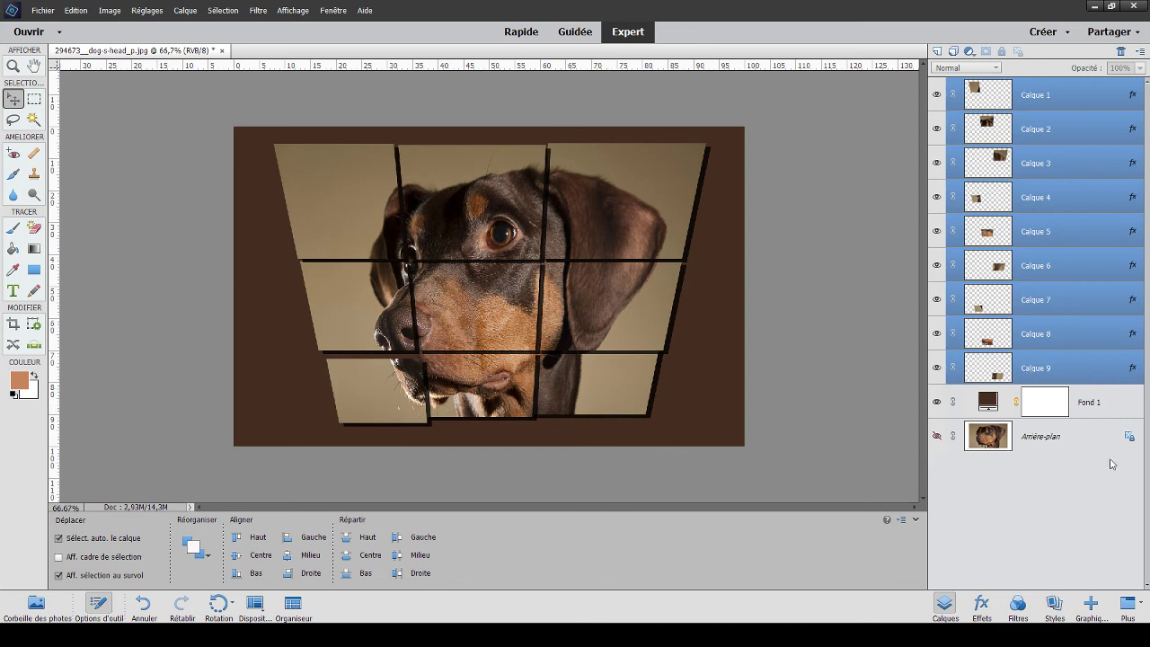
click(1065, 369)
Nudge the bottom-left, bottom-right, top-left, top-right and middle-right tiles a few pixels each.
drag(396, 416, 389, 410)
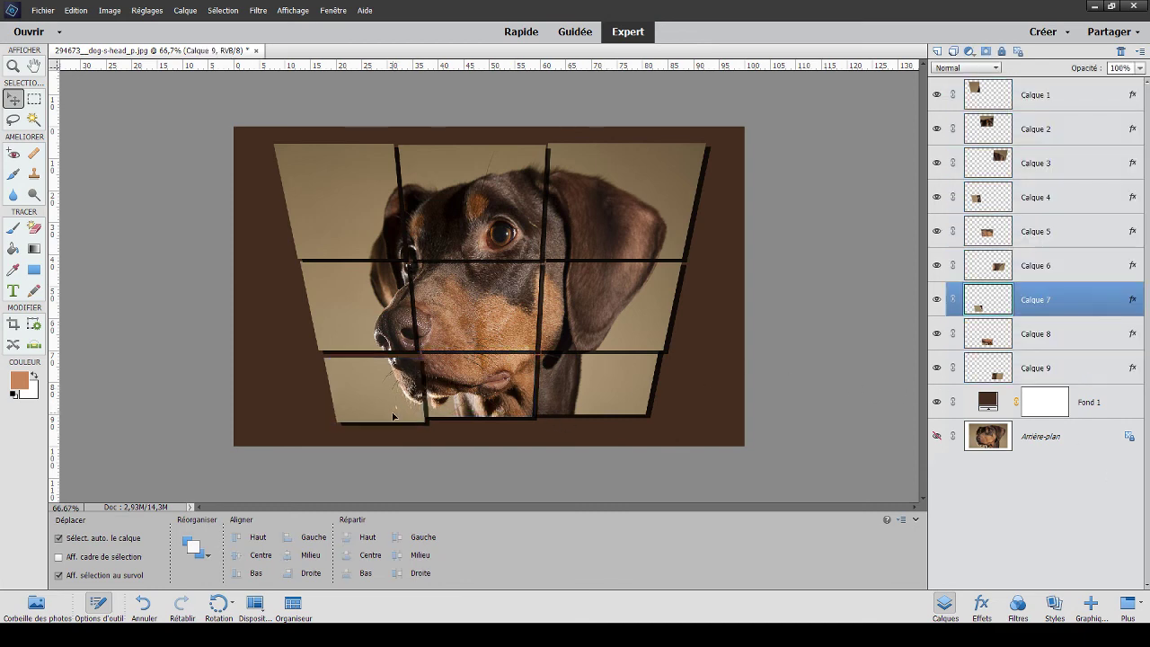
drag(584, 418, 579, 419)
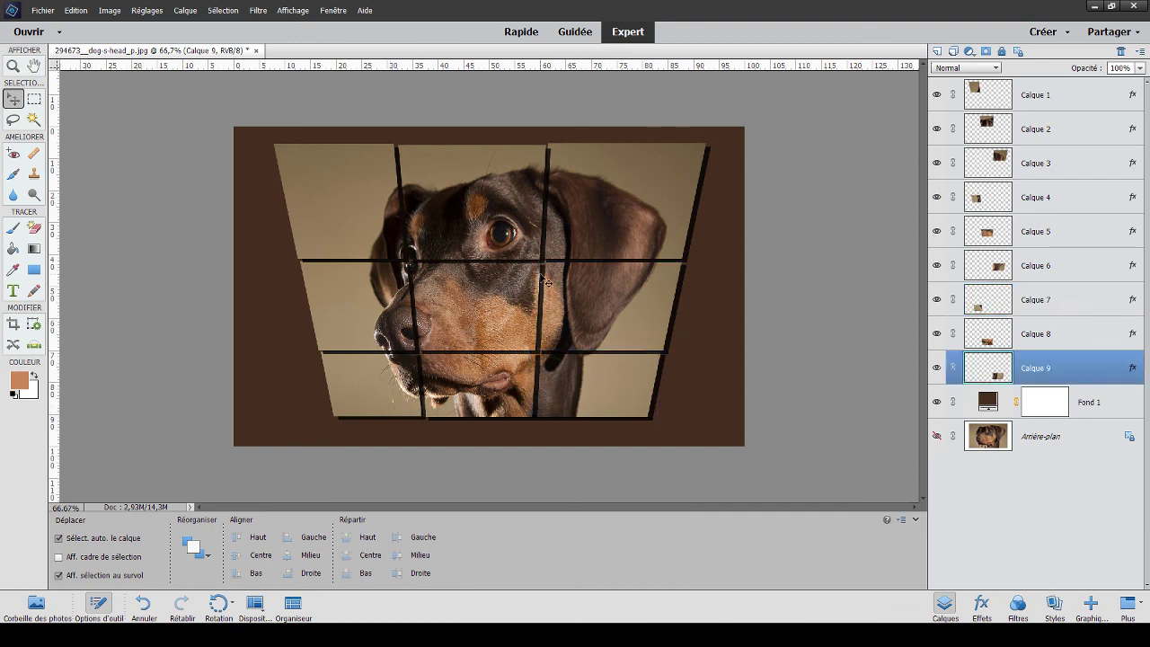
drag(392, 243, 395, 244)
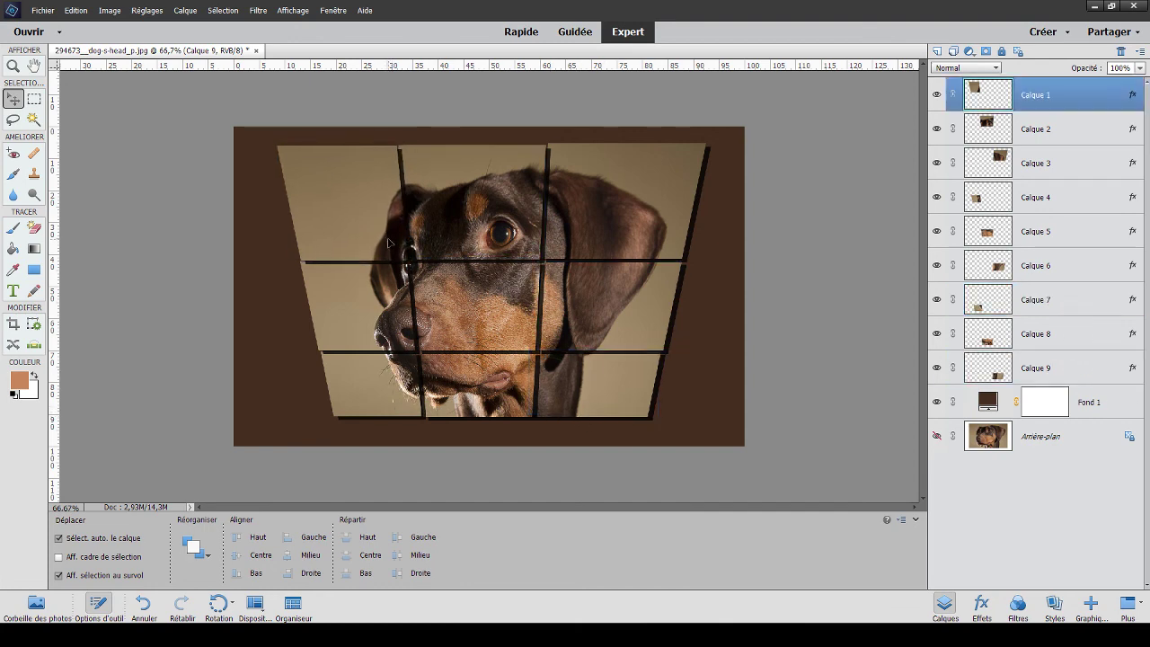
drag(591, 246, 589, 258)
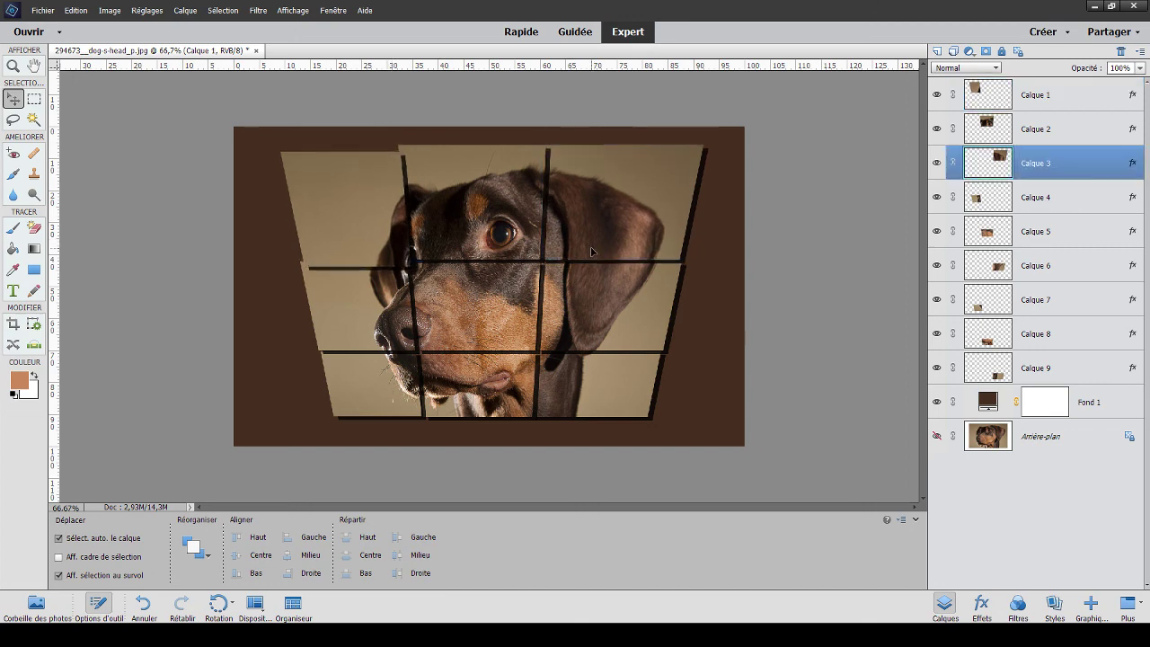
drag(582, 310, 580, 315)
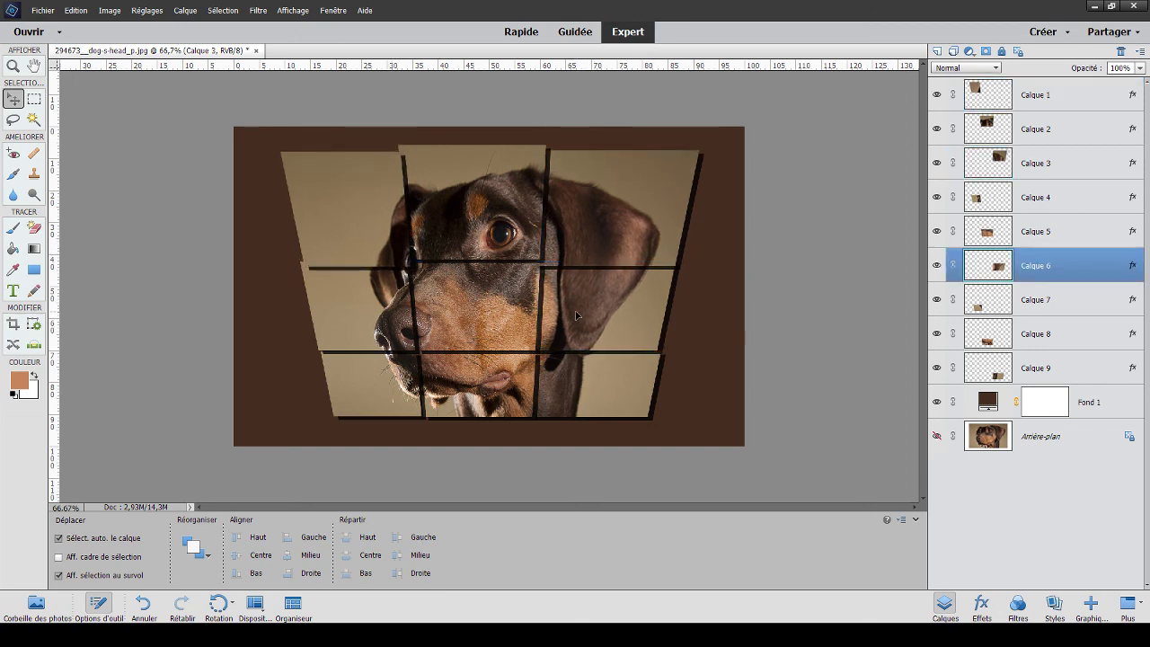
drag(575, 384, 559, 388)
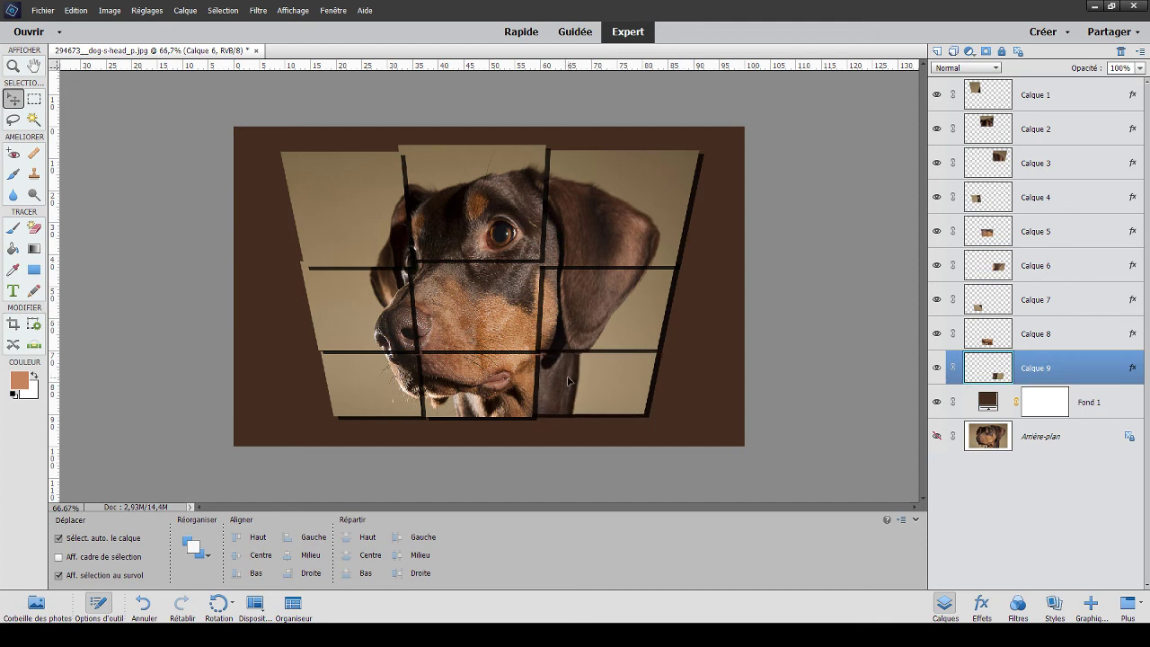
click(692, 377)
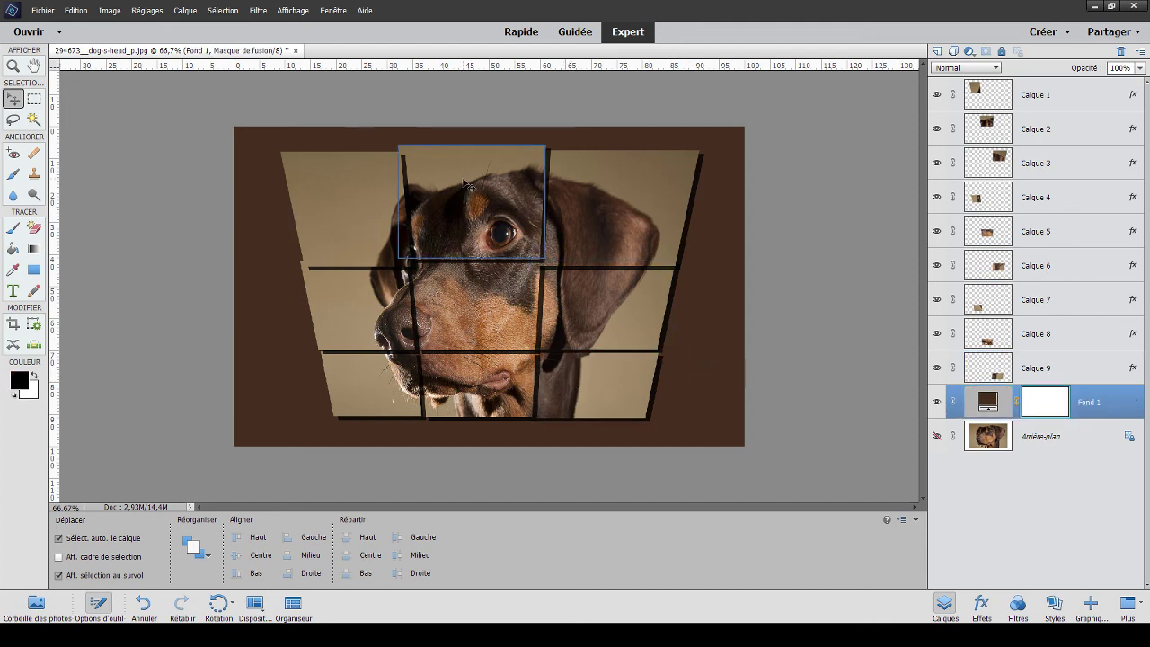